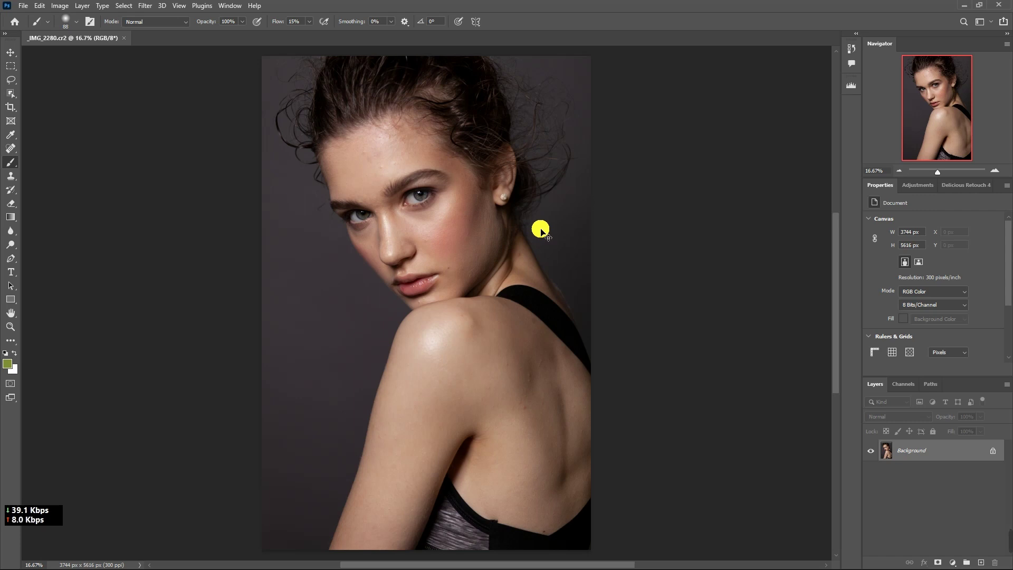
Duplicate the portrait's Background layer into a new Layer 1 with Ctrl+J
{"action": "key", "text": "ctrl+j"}
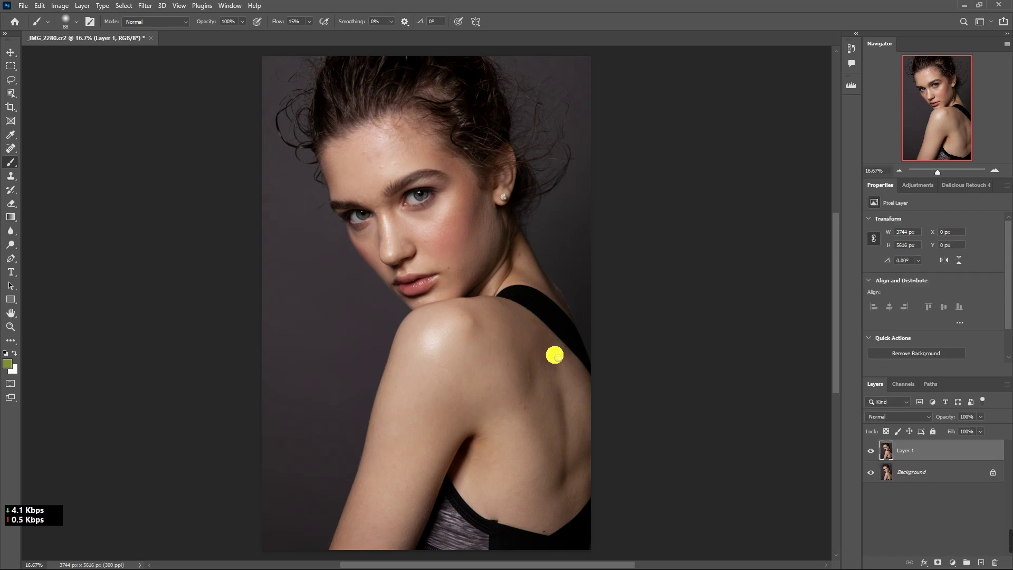
Launch Retouch4me Heal on Layer 1 from Filter > Retouch4me
{"action": "left_click", "coordinate": [145, 5]}
{"action": "mouse_move", "coordinate": [163, 256]}
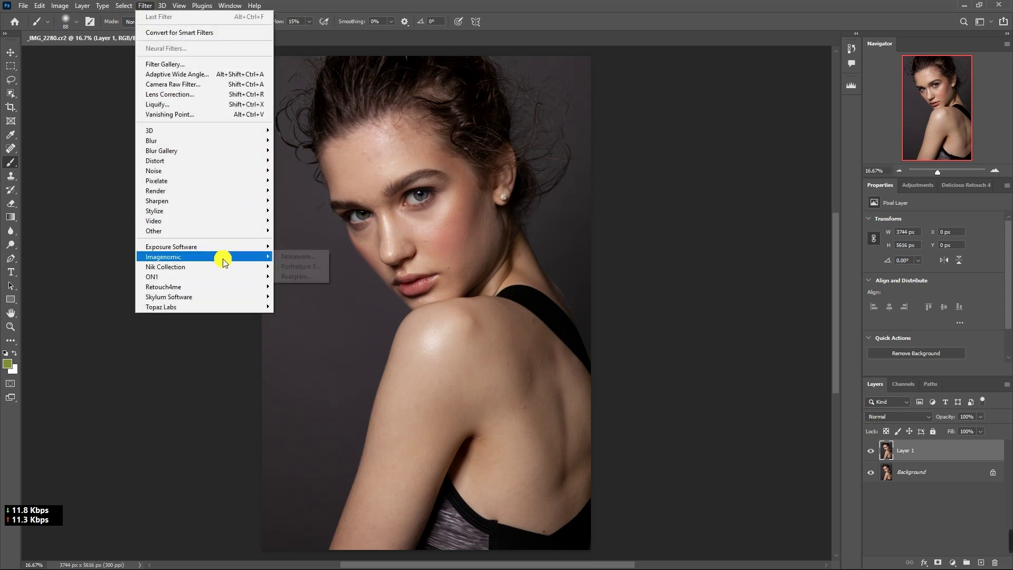
{"action": "left_click", "coordinate": [211, 287]}
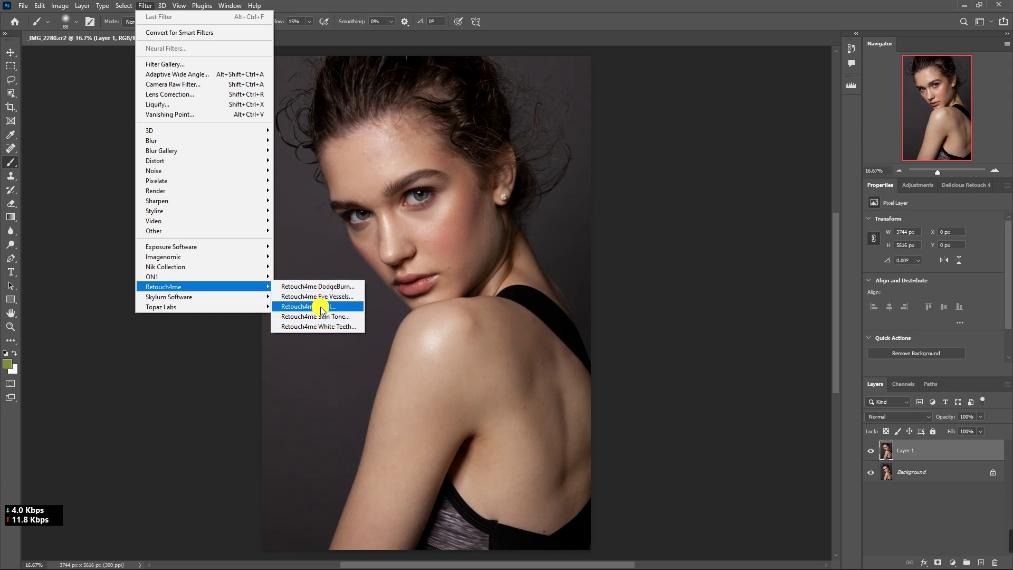
{"action": "left_click", "coordinate": [321, 308]}
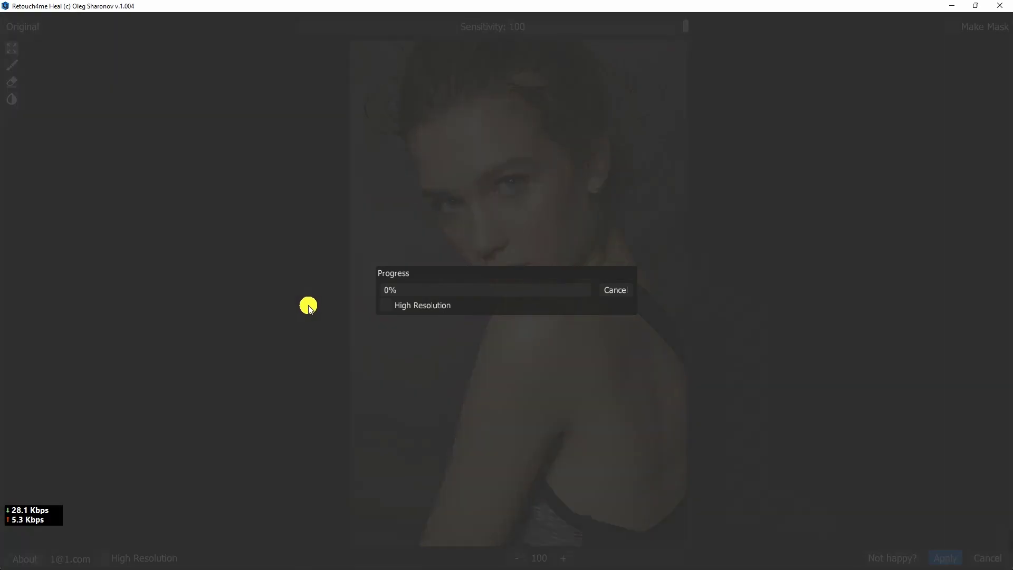
Enable High Resolution healing, zoom to 200% and compare the arm before and after
{"action": "left_click", "coordinate": [386, 308]}
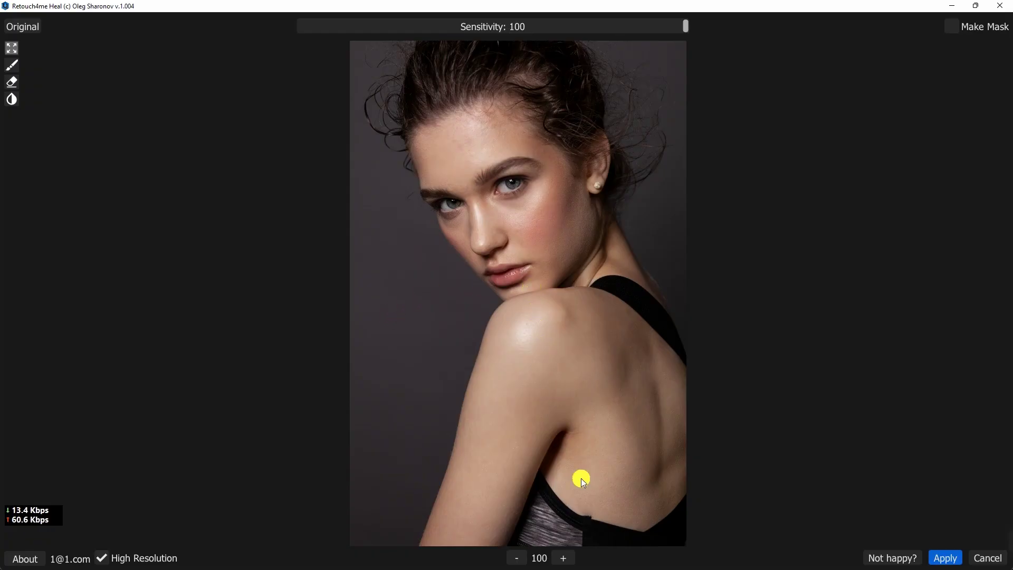
{"action": "left_click", "coordinate": [563, 557]}
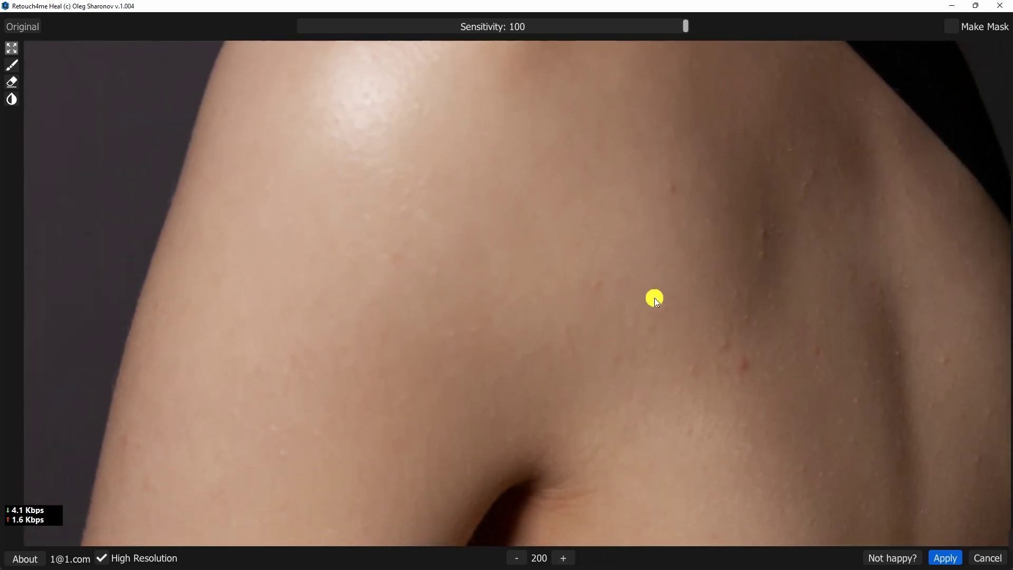
{"action": "left_click", "coordinate": [730, 267]}
{"action": "left_click", "coordinate": [733, 265]}
{"action": "left_click", "coordinate": [737, 263]}
{"action": "left_click", "coordinate": [736, 263]}
Compare the forehead with and without the Heal retouch
{"action": "scroll", "coordinate": [550, 214], "scroll_direction": "up", "scroll_amount": 5}
{"action": "scroll", "coordinate": [577, 153], "scroll_direction": "up", "scroll_amount": 5}
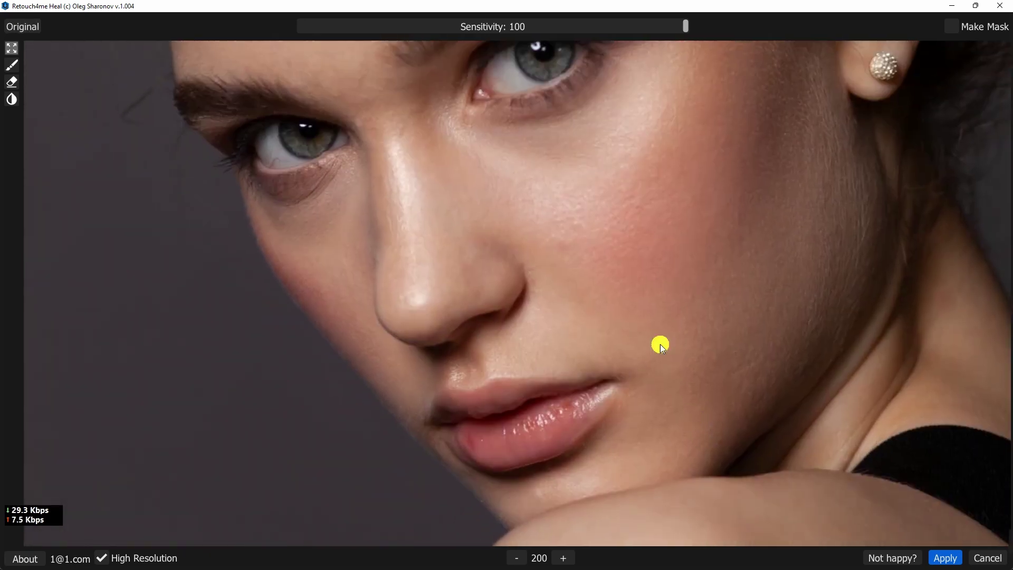
{"action": "scroll", "coordinate": [660, 344], "scroll_direction": "up", "scroll_amount": 2}
{"action": "scroll", "coordinate": [679, 340], "scroll_direction": "up", "scroll_amount": 3}
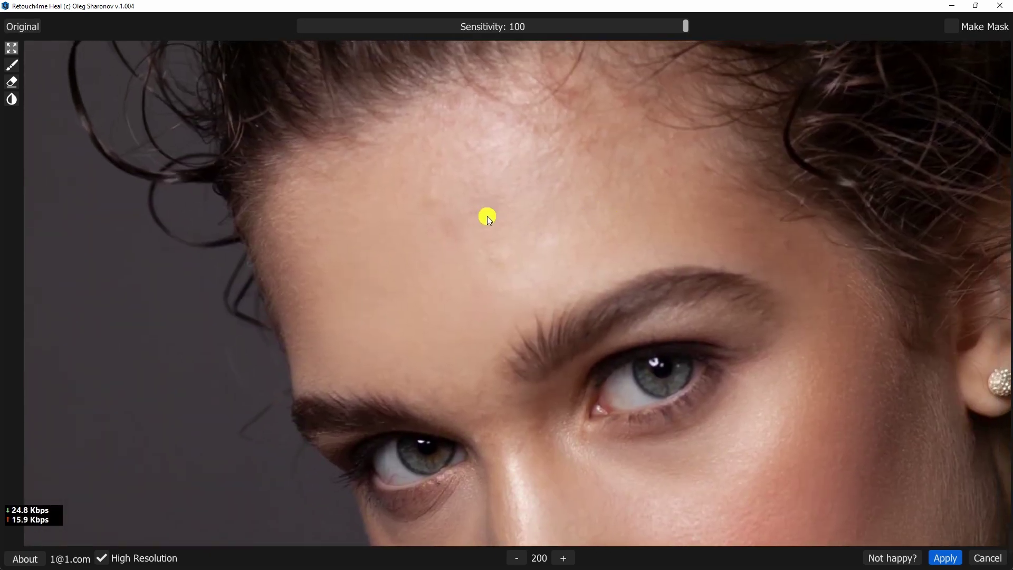
{"action": "left_click", "coordinate": [472, 220]}
{"action": "left_click", "coordinate": [503, 200]}
{"action": "left_click", "coordinate": [504, 199]}
{"action": "left_click", "coordinate": [505, 201]}
{"action": "left_click", "coordinate": [505, 206]}
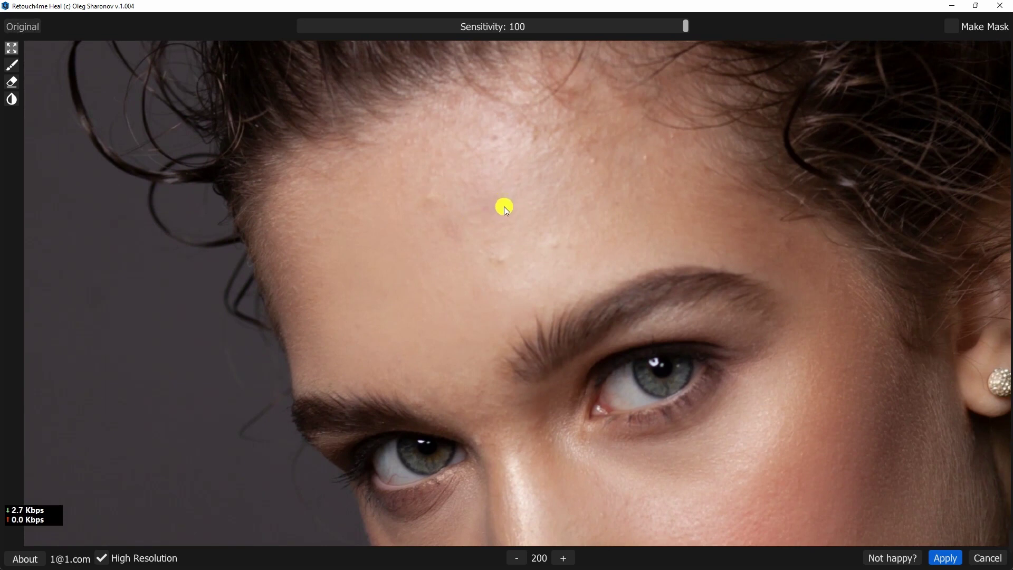
Check the cheek and lips, then apply the healing to Layer 1
{"action": "scroll", "coordinate": [501, 261], "scroll_direction": "down", "scroll_amount": 4}
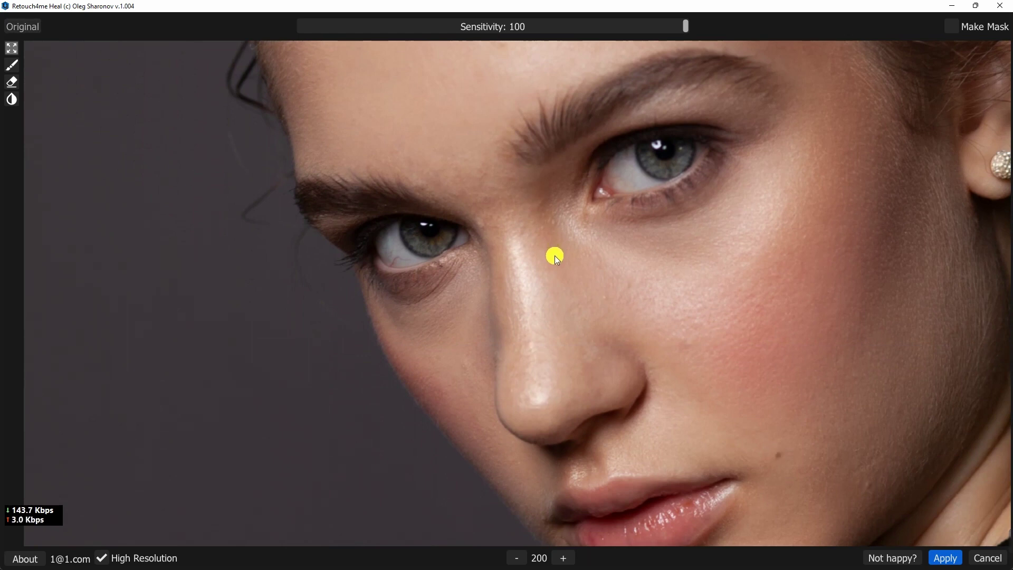
{"action": "scroll", "coordinate": [556, 281], "scroll_direction": "down", "scroll_amount": 3}
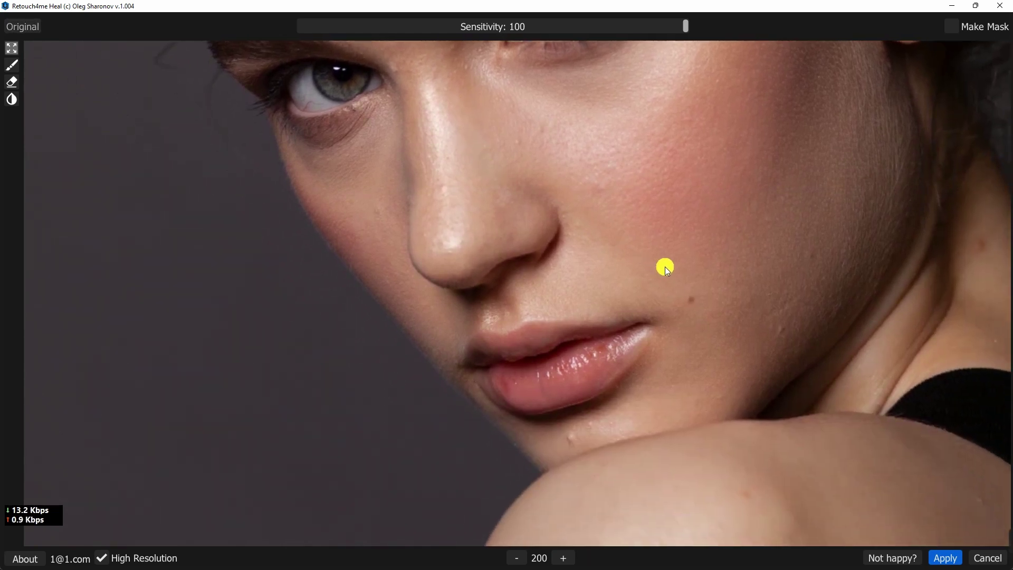
{"action": "left_click_drag", "start_coordinate": [673, 255], "coordinate": [562, 252]}
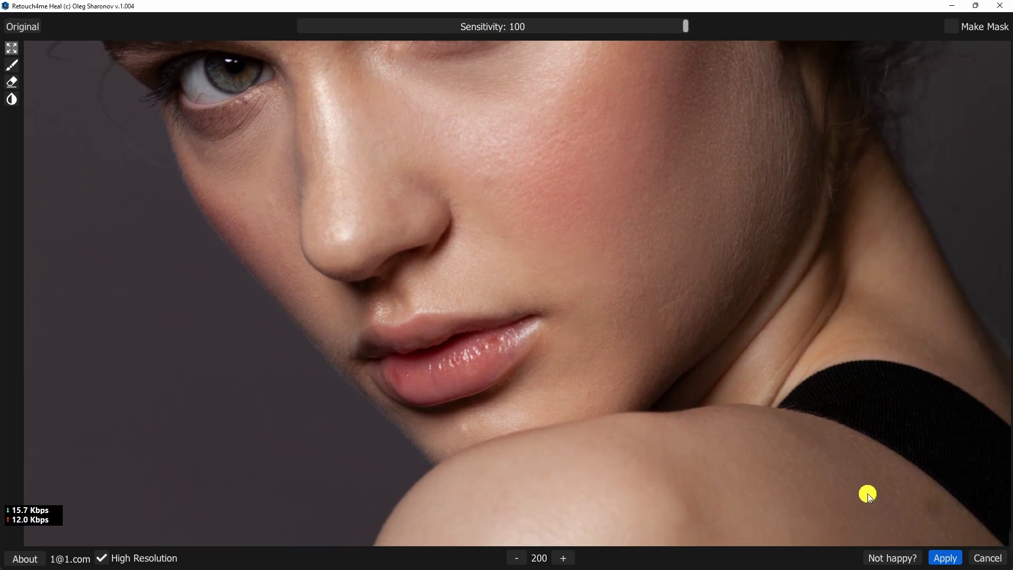
{"action": "left_click", "coordinate": [945, 558]}
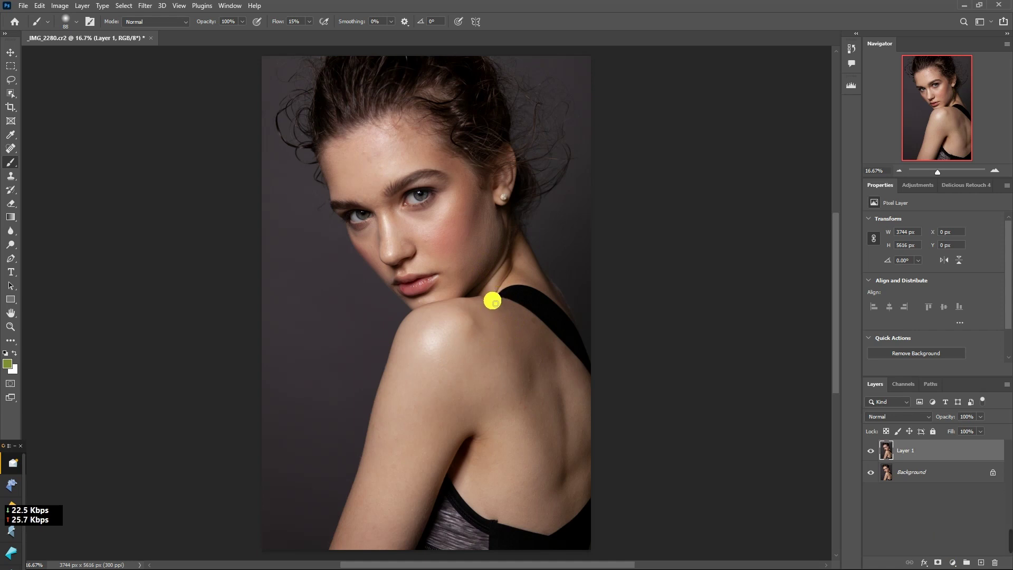
Launch Retouch4me Dodge Burn on the healed portrait from Filter > Retouch4me
{"action": "left_click", "coordinate": [145, 6]}
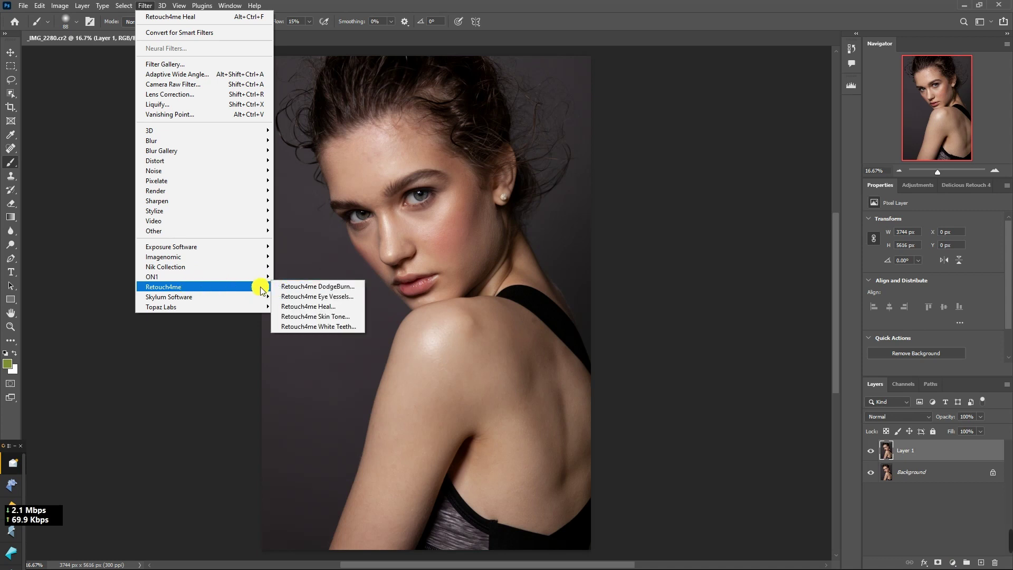
{"action": "mouse_move", "coordinate": [163, 287]}
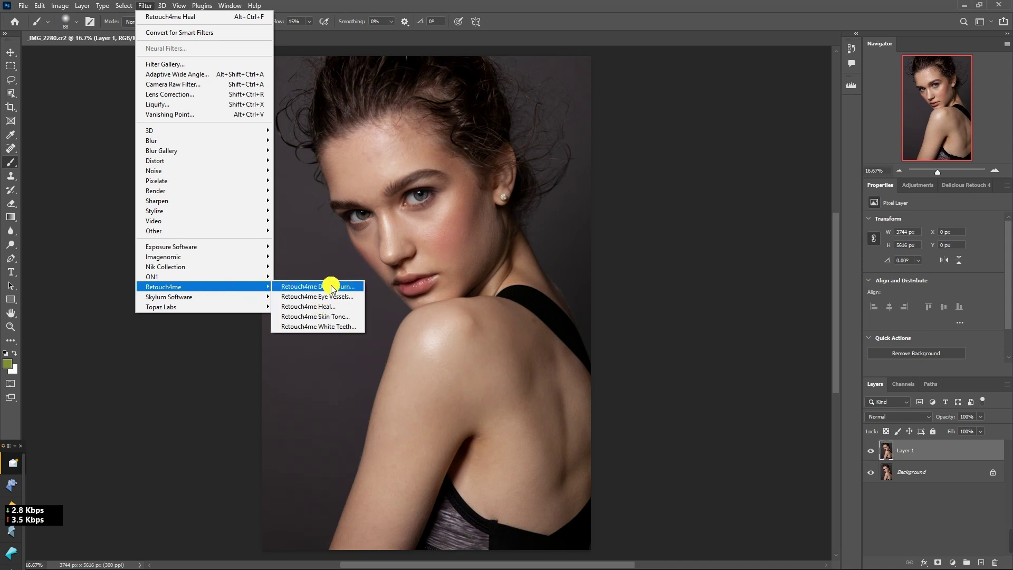
{"action": "left_click", "coordinate": [331, 286]}
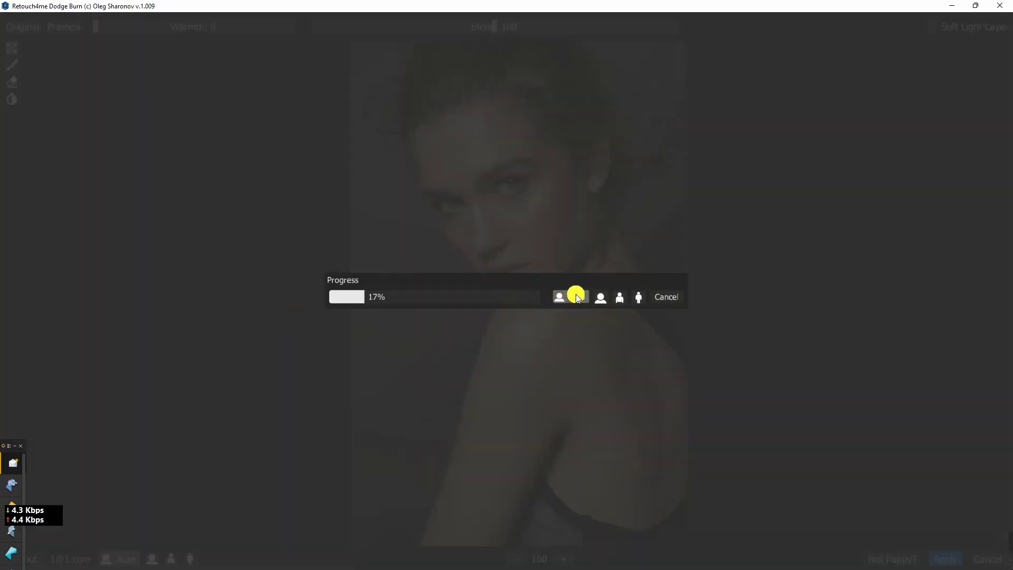
Keep subject detection on Auto, set Warmth to 51 and raise Blend to about 136
{"action": "left_click", "coordinate": [601, 299]}
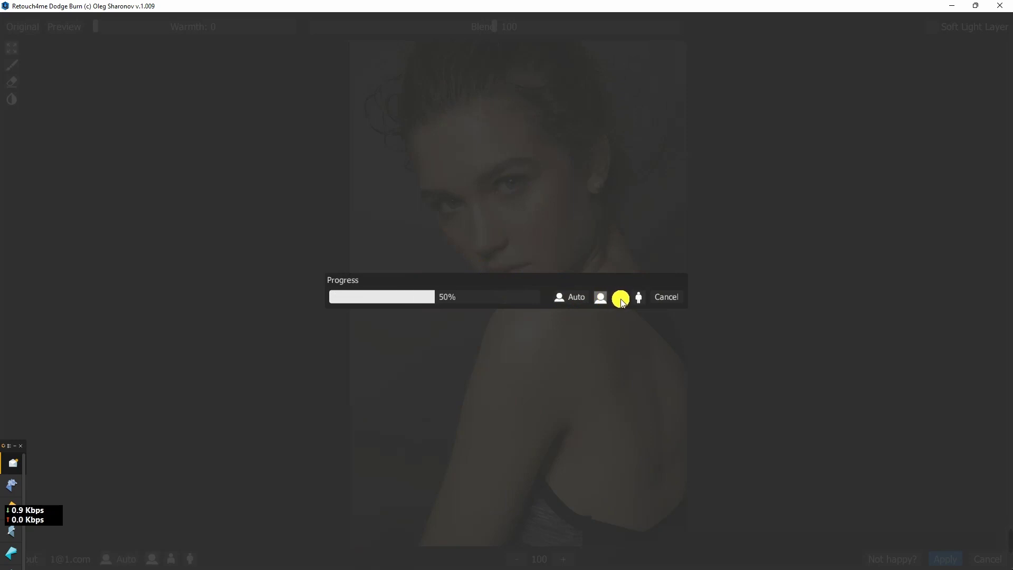
{"action": "left_click", "coordinate": [620, 299]}
{"action": "left_click", "coordinate": [571, 302]}
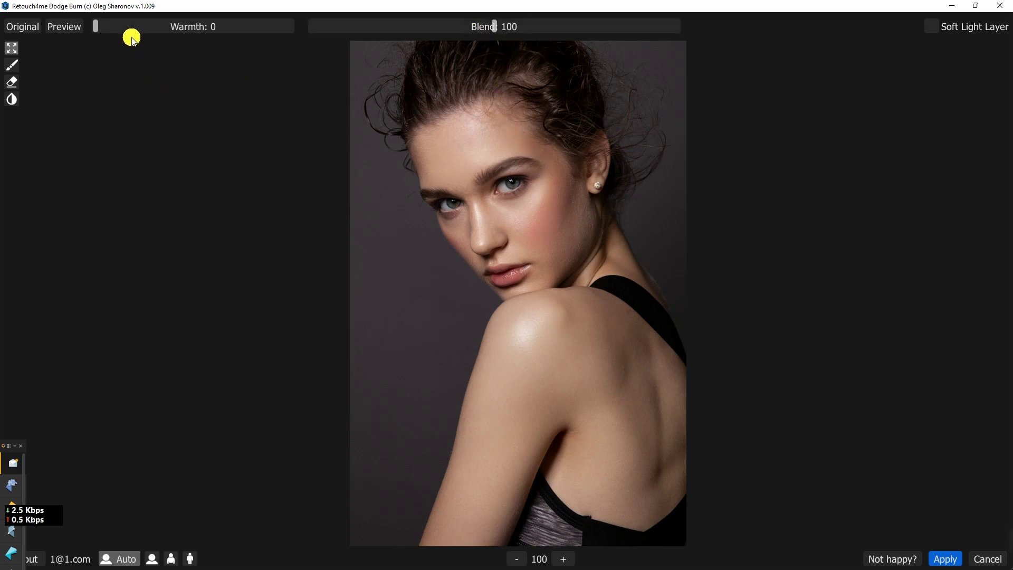
{"action": "left_click_drag", "start_coordinate": [95, 27], "coordinate": [195, 26]}
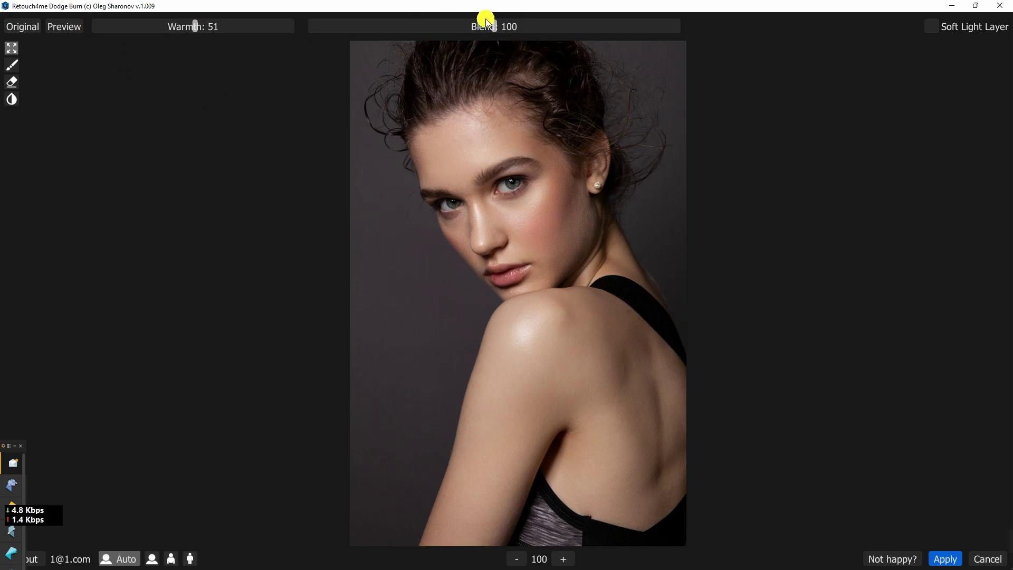
{"action": "left_click_drag", "start_coordinate": [495, 26], "coordinate": [591, 33]}
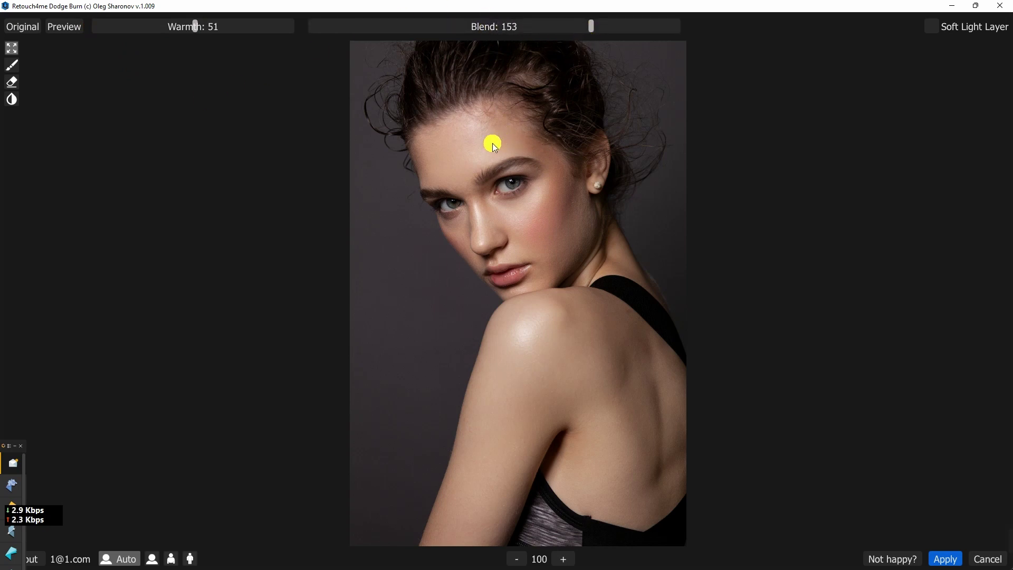
{"action": "mouse_move", "coordinate": [591, 26]}
{"action": "left_mouse_down"}
{"action": "mouse_move", "coordinate": [615, 30]}
{"action": "mouse_move", "coordinate": [316, 55]}
{"action": "mouse_move", "coordinate": [561, 29]}
{"action": "left_mouse_up"}
Zoom to 200% on the arm and raise the Dodge Burn blend to 161
{"action": "left_click", "coordinate": [563, 558]}
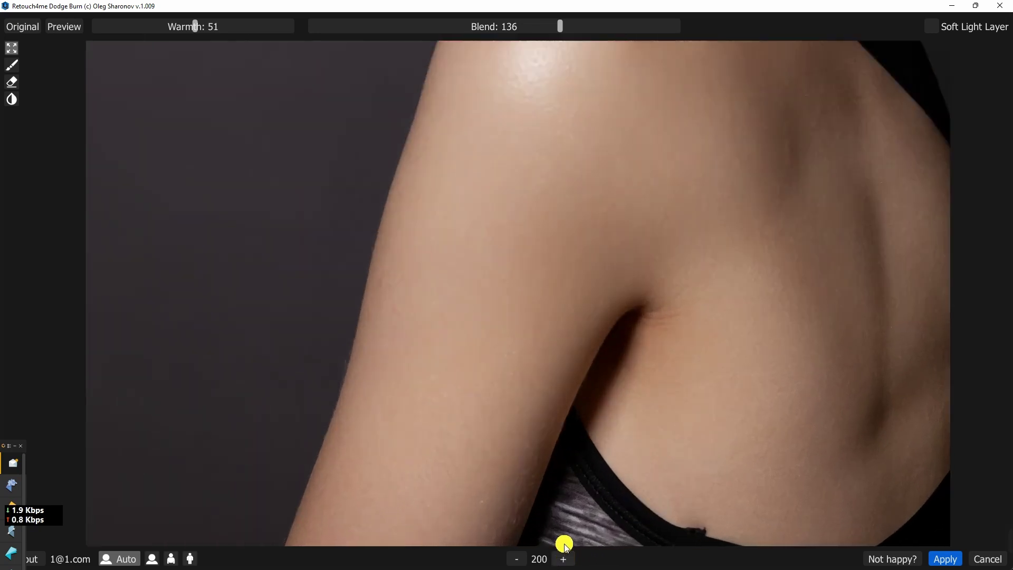
{"action": "scroll", "coordinate": [537, 428], "scroll_direction": "up", "scroll_amount": 5}
{"action": "scroll", "coordinate": [579, 549], "scroll_direction": "up", "scroll_amount": 5}
{"action": "scroll", "coordinate": [664, 318], "scroll_direction": "up", "scroll_amount": 5}
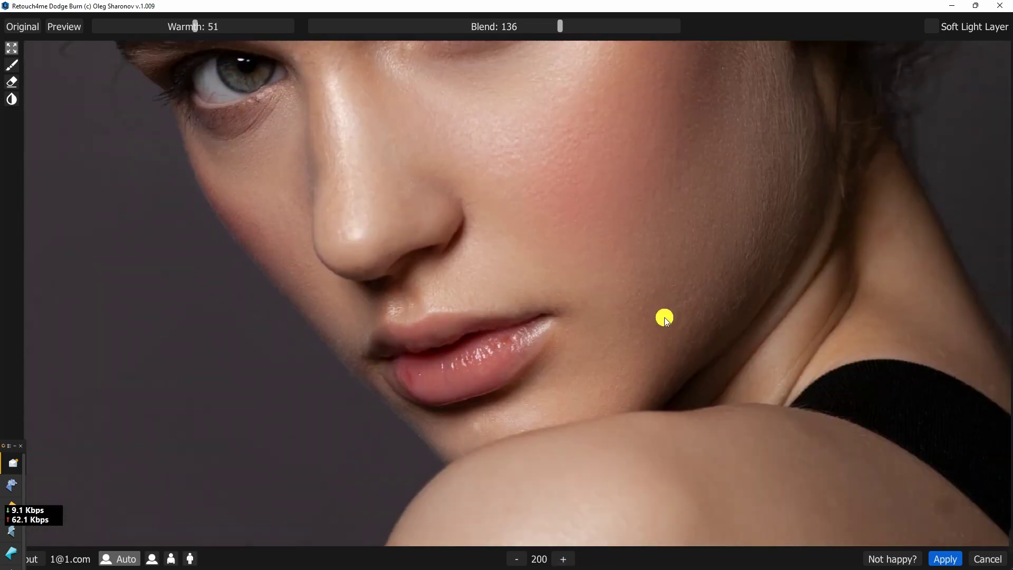
{"action": "scroll", "coordinate": [686, 320], "scroll_direction": "up", "scroll_amount": 5}
{"action": "scroll", "coordinate": [686, 320], "scroll_direction": "up", "scroll_amount": 3}
{"action": "scroll", "coordinate": [554, 219], "scroll_direction": "up", "scroll_amount": 2}
{"action": "scroll", "coordinate": [471, 231], "scroll_direction": "up", "scroll_amount": 3}
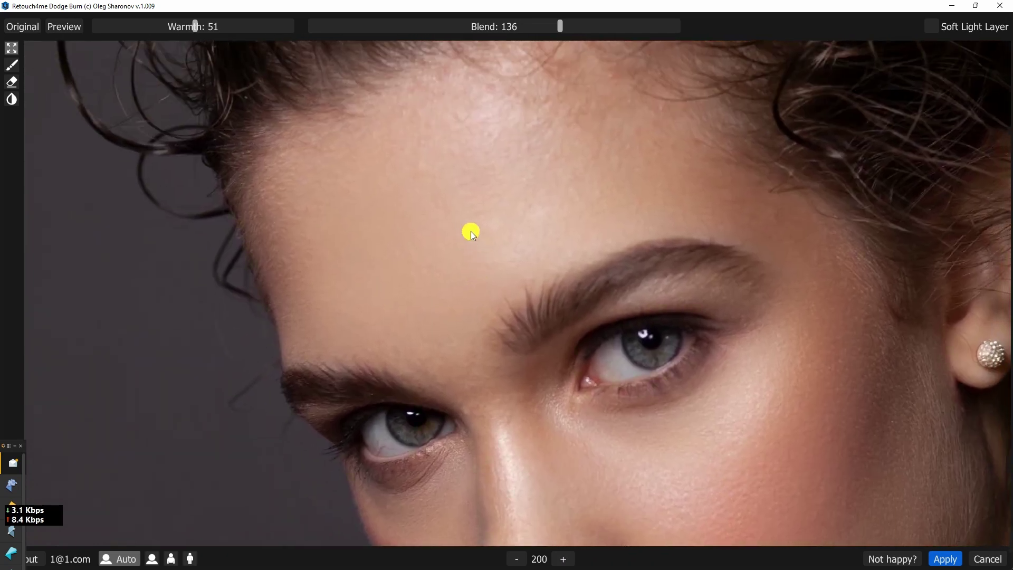
{"action": "scroll", "coordinate": [546, 198], "scroll_direction": "down", "scroll_amount": 1}
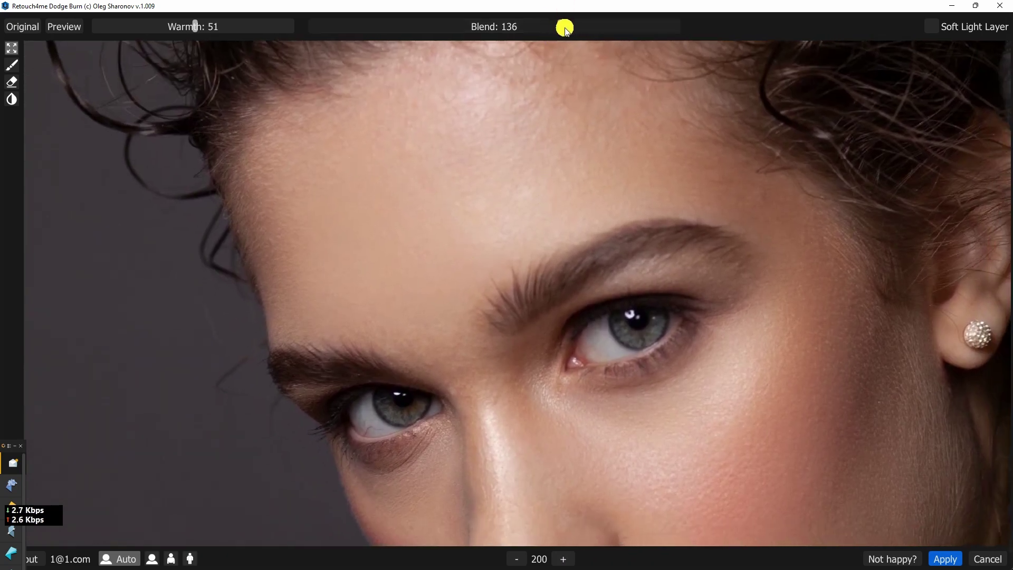
{"action": "left_click_drag", "start_coordinate": [560, 26], "coordinate": [611, 31]}
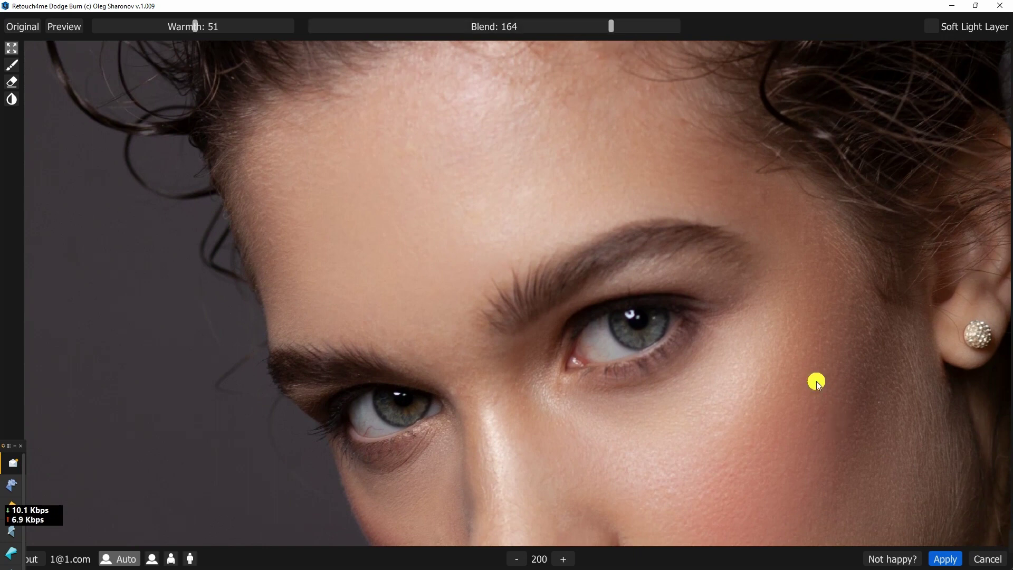
At 150% zoom, compare the face's dodge-and-burn retouch against the original
{"action": "left_click", "coordinate": [515, 558]}
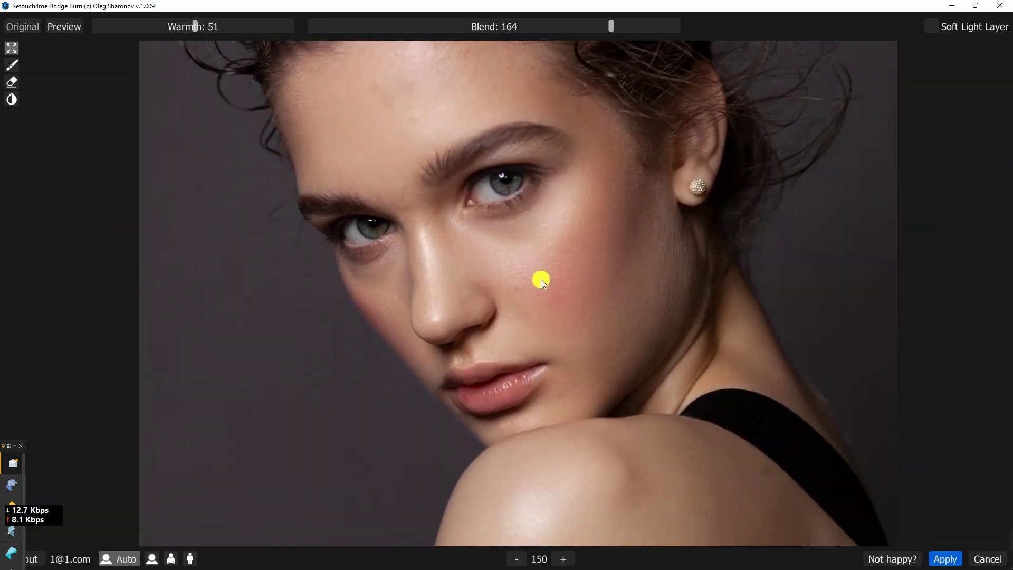
{"action": "left_click", "coordinate": [543, 282]}
{"action": "left_click", "coordinate": [545, 281]}
{"action": "left_click", "coordinate": [544, 283]}
{"action": "left_click", "coordinate": [541, 287]}
{"action": "left_click", "coordinate": [550, 289]}
{"action": "left_click", "coordinate": [542, 306]}
{"action": "left_click", "coordinate": [541, 309]}
{"action": "left_click", "coordinate": [538, 320]}
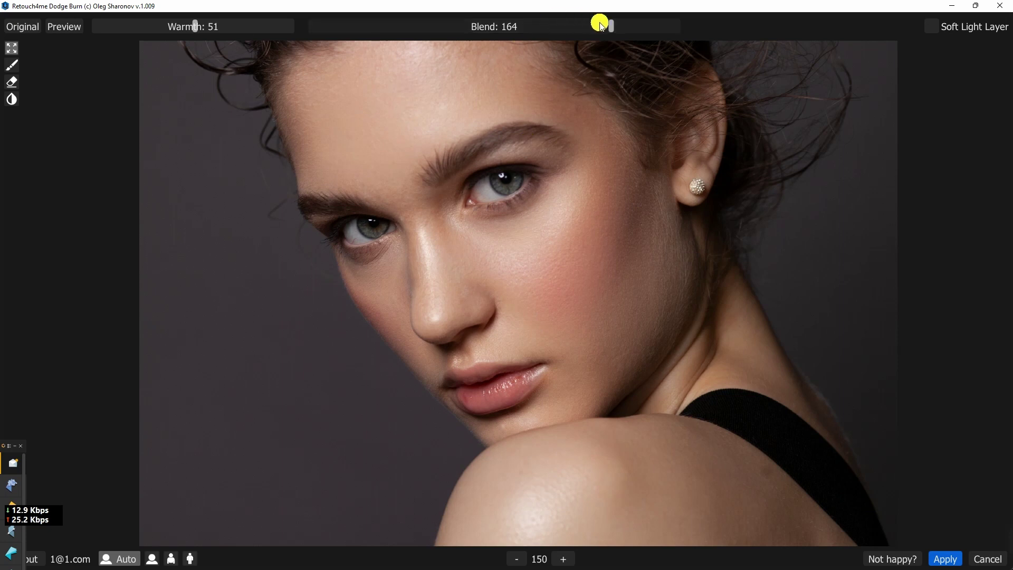
Settle the blend at 168 after testing 21 and 177, and apply Dodge Burn
{"action": "left_click_drag", "start_coordinate": [600, 25], "coordinate": [350, 27]}
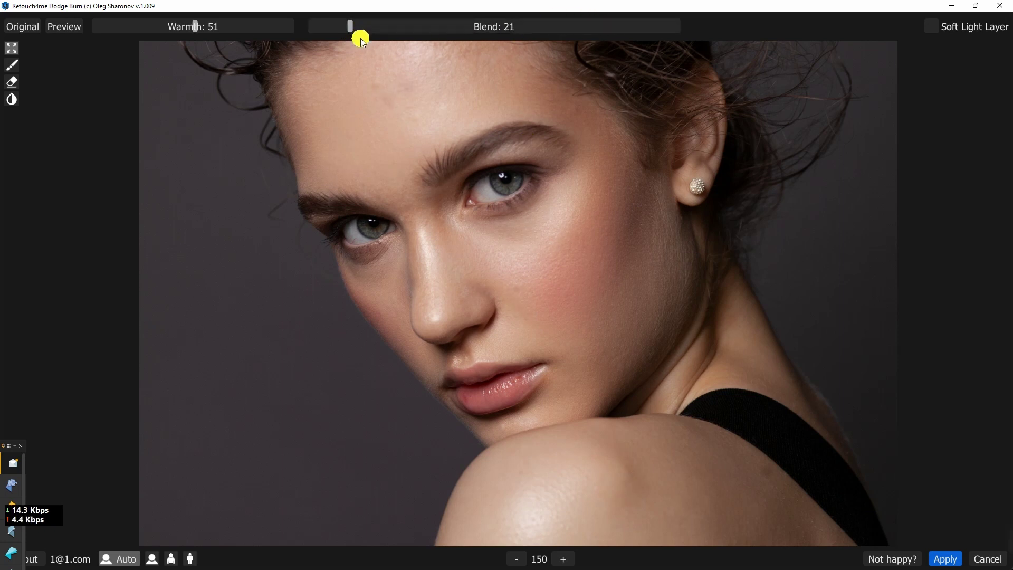
{"action": "mouse_move", "coordinate": [349, 26]}
{"action": "left_mouse_down"}
{"action": "mouse_move", "coordinate": [634, 34]}
{"action": "mouse_move", "coordinate": [618, 32]}
{"action": "left_mouse_up"}
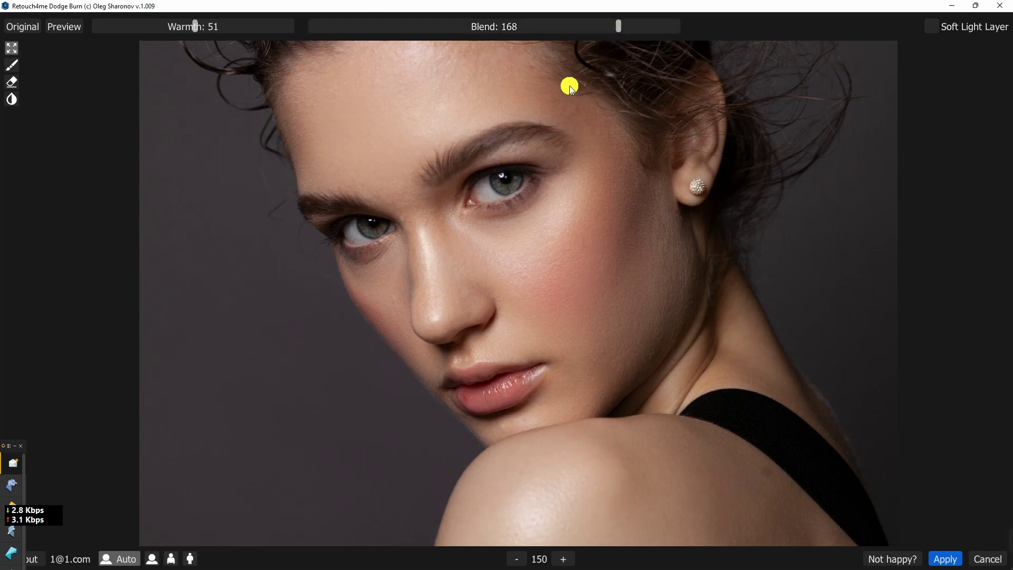
{"action": "scroll", "coordinate": [450, 211], "scroll_direction": "up", "scroll_amount": 2}
{"action": "scroll", "coordinate": [452, 201], "scroll_direction": "up", "scroll_amount": 1}
{"action": "scroll", "coordinate": [522, 170], "scroll_direction": "down", "scroll_amount": 3}
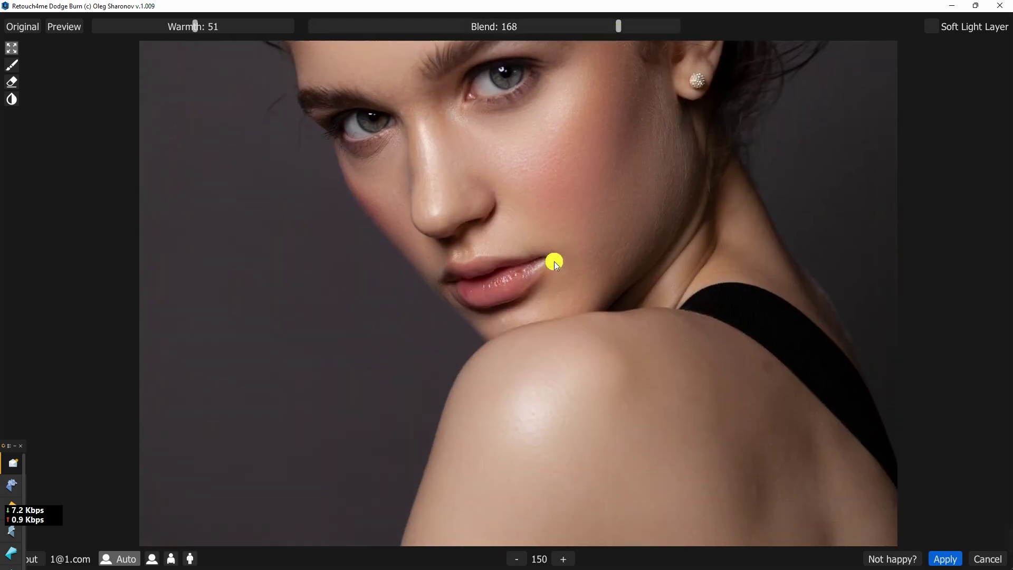
{"action": "scroll", "coordinate": [555, 262], "scroll_direction": "down", "scroll_amount": 3}
{"action": "scroll", "coordinate": [581, 326], "scroll_direction": "up", "scroll_amount": 2}
{"action": "scroll", "coordinate": [628, 163], "scroll_direction": "down", "scroll_amount": 1}
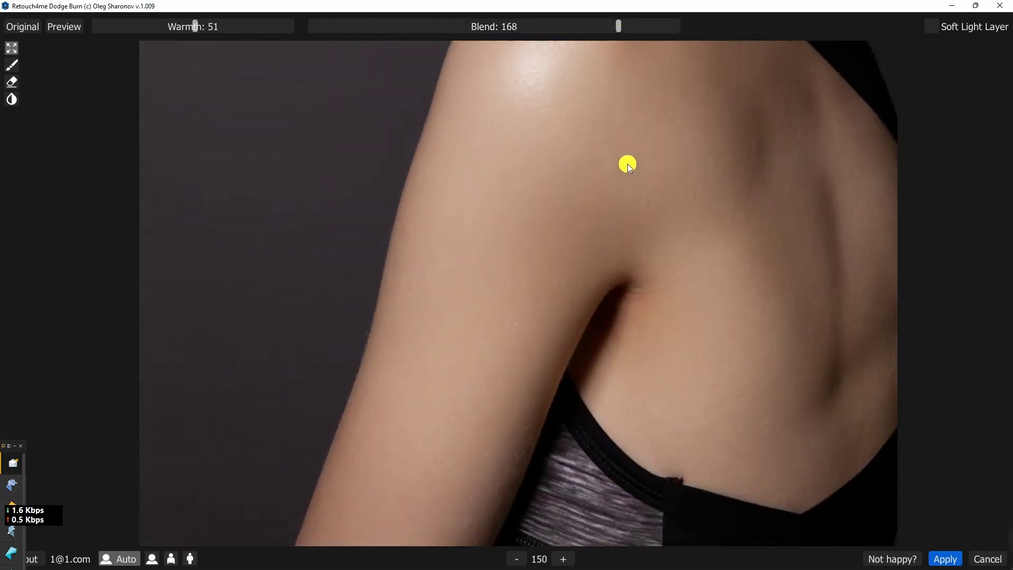
{"action": "left_click", "coordinate": [942, 558]}
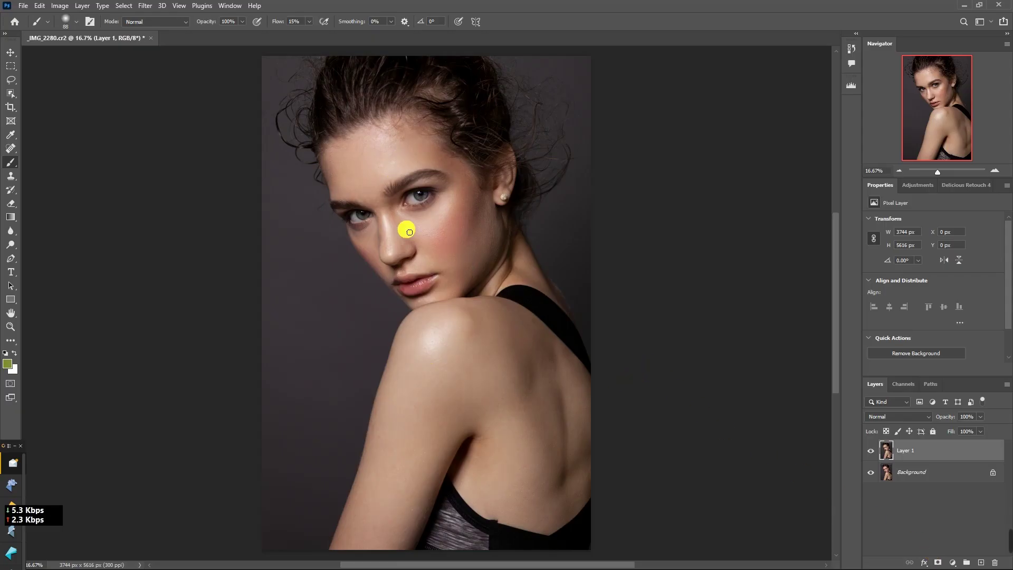
{"action": "left_click", "coordinate": [871, 450]}
{"action": "left_click", "coordinate": [872, 450]}
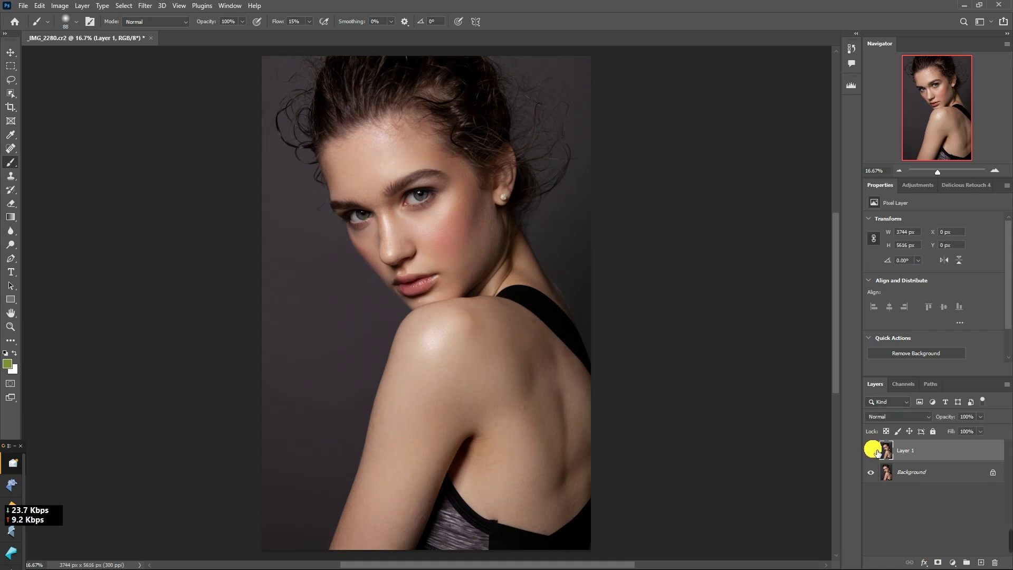
{"action": "left_click", "coordinate": [873, 451]}
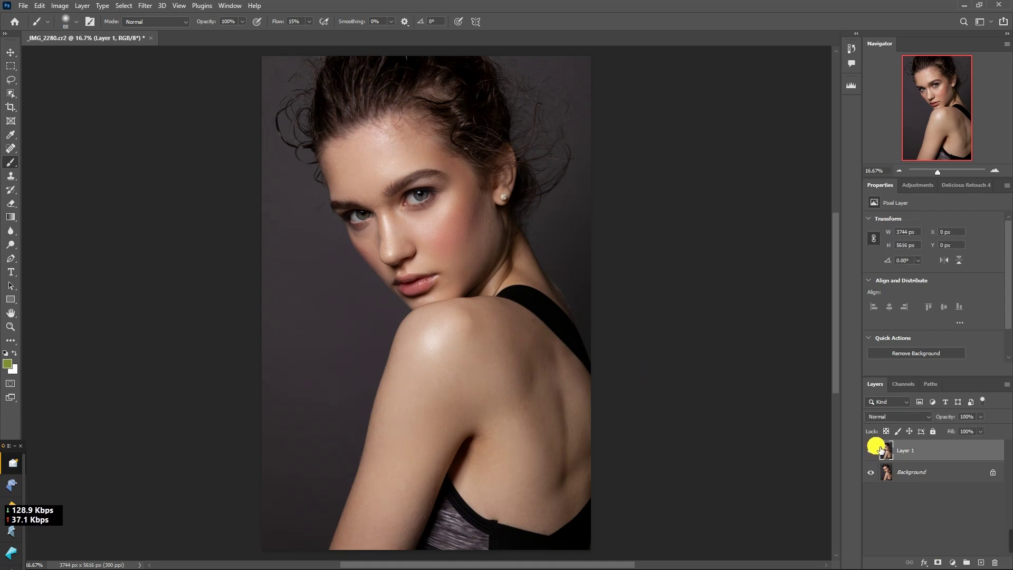
{"action": "left_click", "coordinate": [872, 451]}
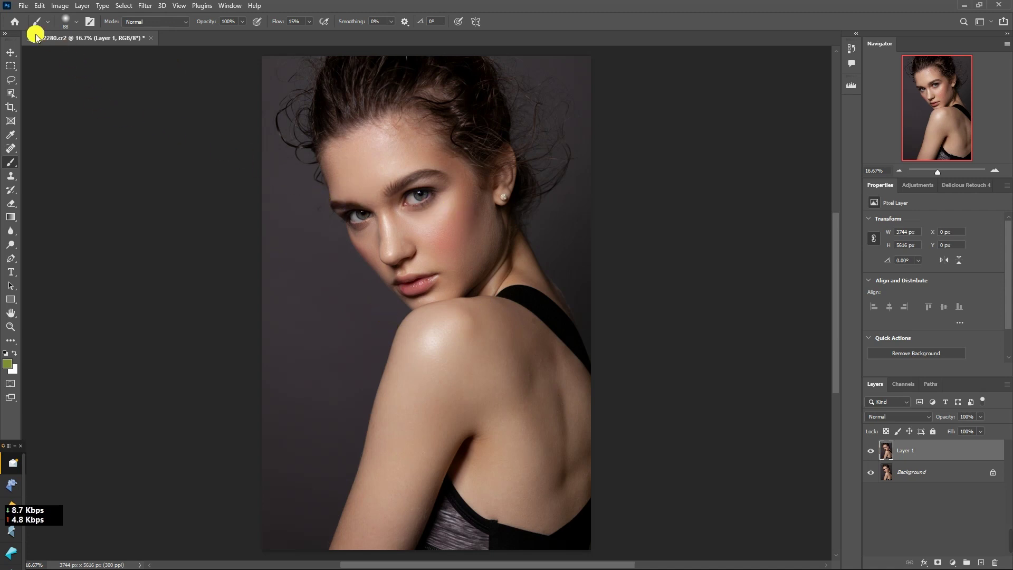
Open the IMG_4457 raw portrait through Camera Raw as a new document
{"action": "left_click", "coordinate": [21, 7]}
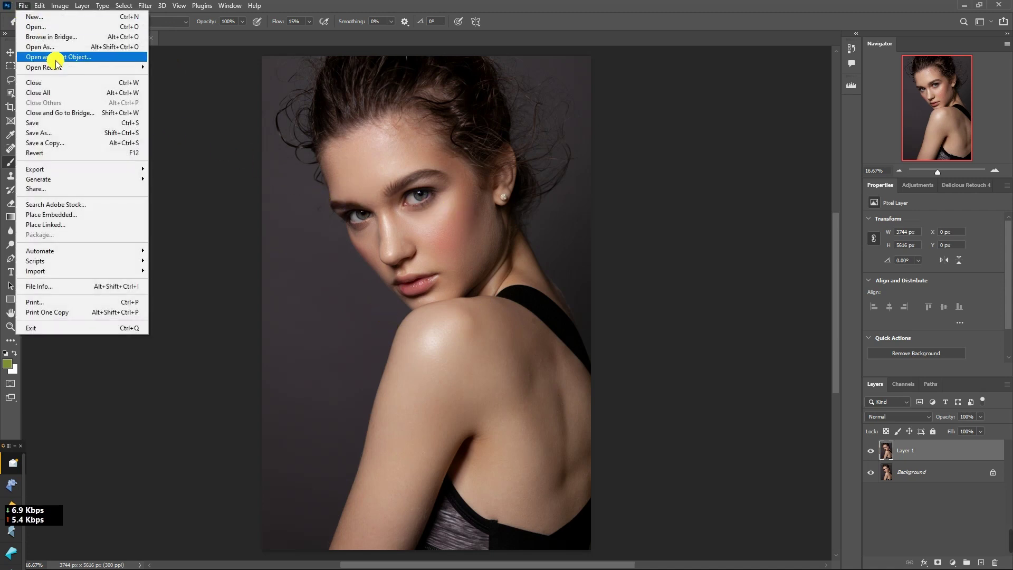
{"action": "left_click", "coordinate": [58, 26]}
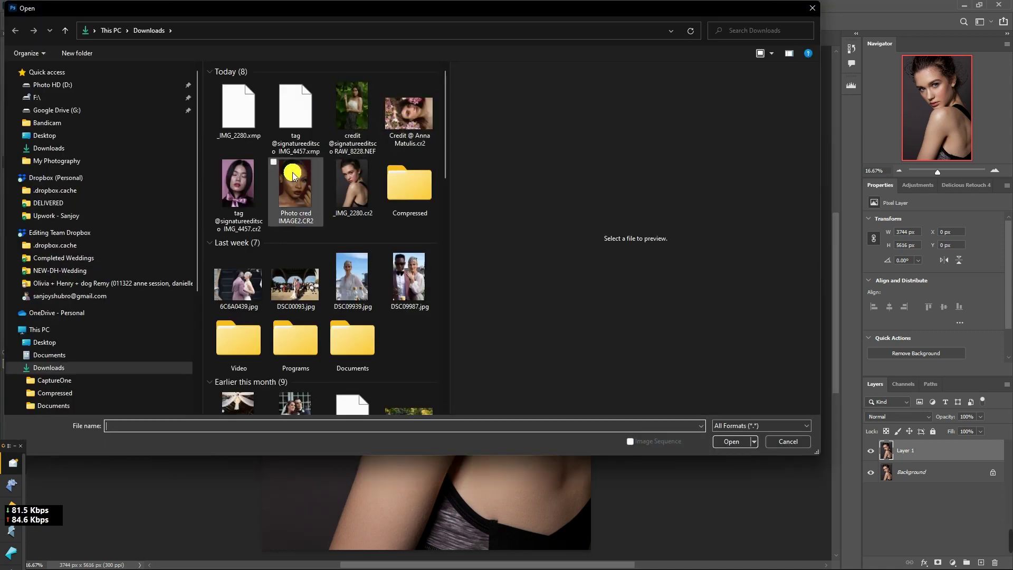
{"action": "left_click", "coordinate": [238, 187]}
{"action": "left_click", "coordinate": [733, 441]}
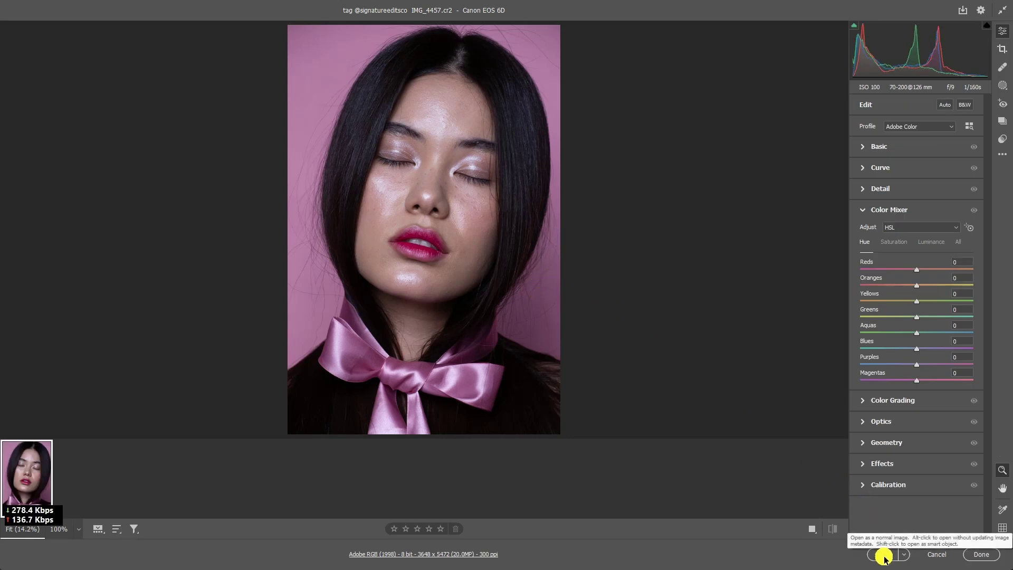
{"action": "left_click", "coordinate": [882, 554]}
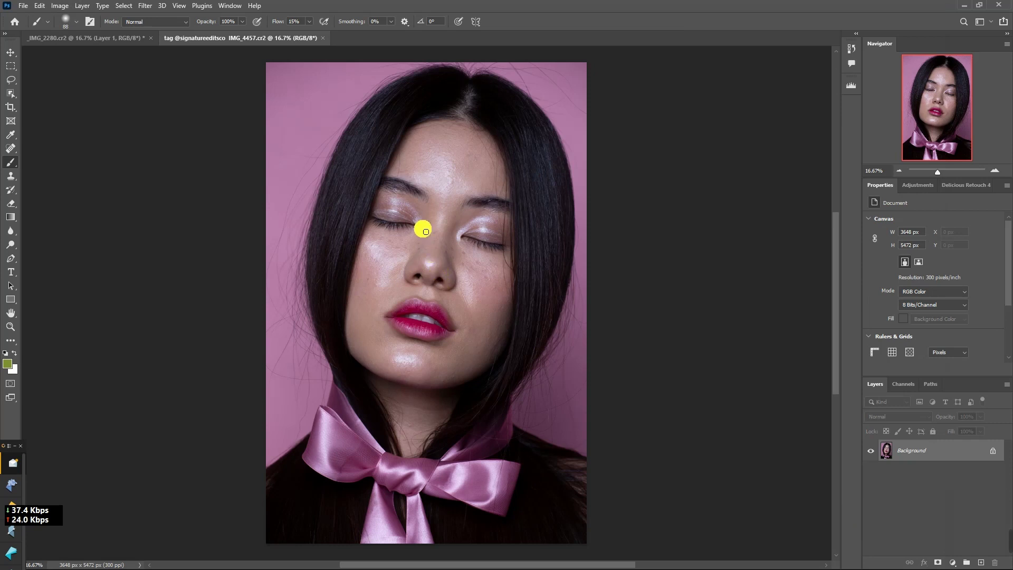
Duplicate the Background into Layer 1 and zoom to 33.3% centred on the face
{"action": "key", "text": "ctrl+j"}
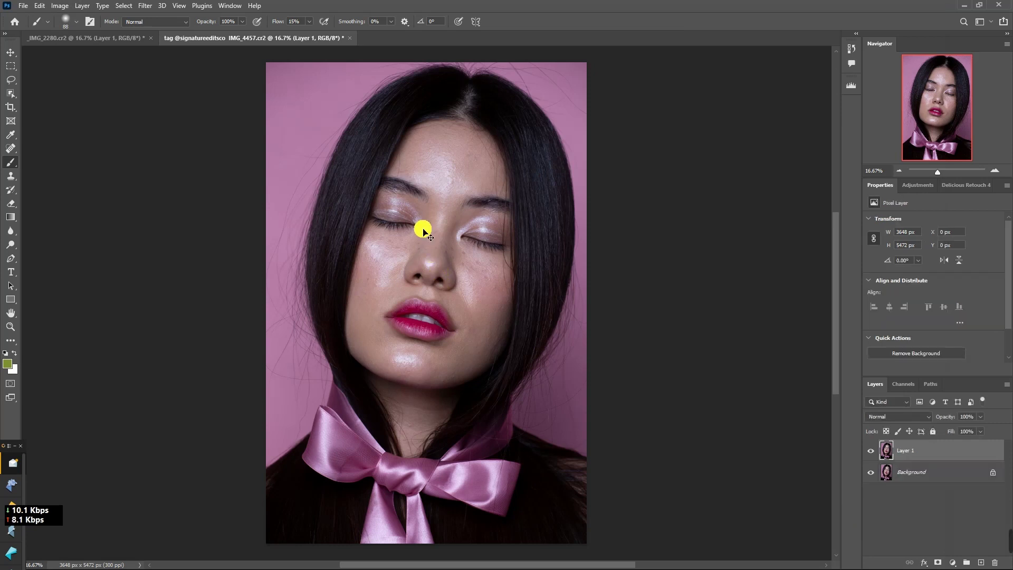
{"action": "key", "text": "ctrl+plus"}
{"action": "key", "text": "ctrl+plus"}
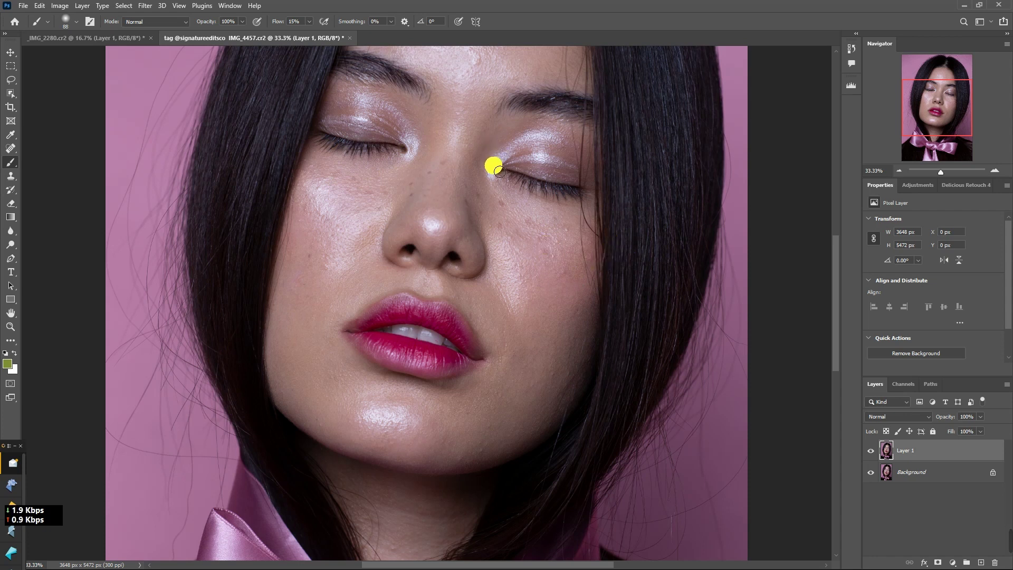
{"action": "left_click_drag", "start_coordinate": [475, 168], "coordinate": [470, 256]}
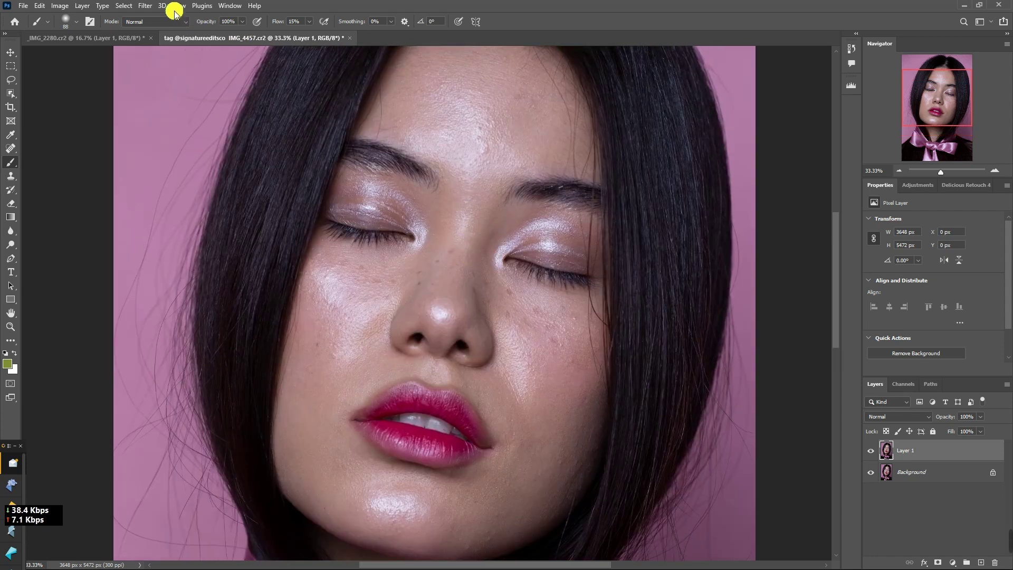
Run Retouch4me Heal on Layer 1, preview detected spots, and apply it
{"action": "left_click", "coordinate": [146, 6]}
{"action": "mouse_move", "coordinate": [163, 287]}
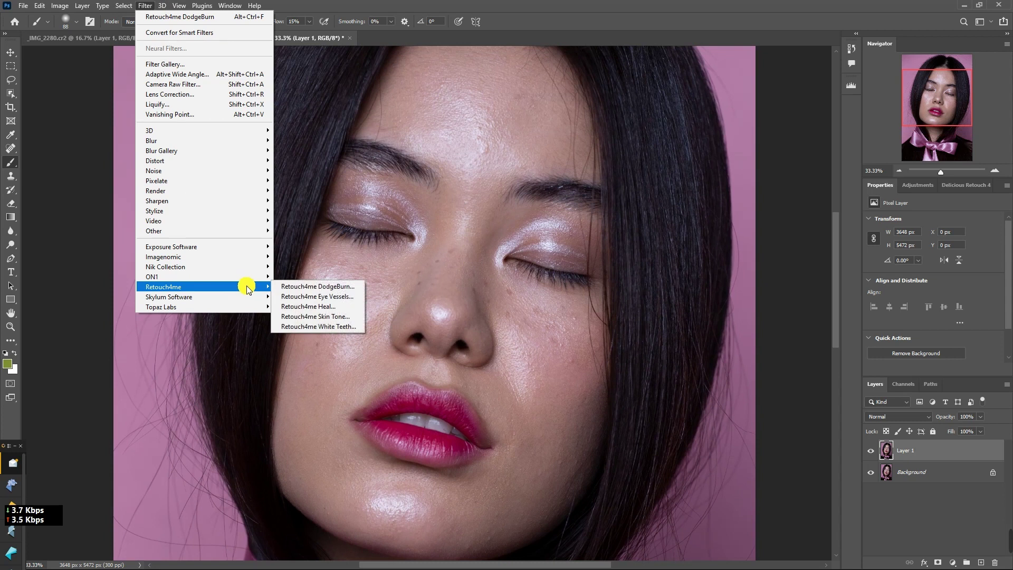
{"action": "left_click", "coordinate": [320, 297]}
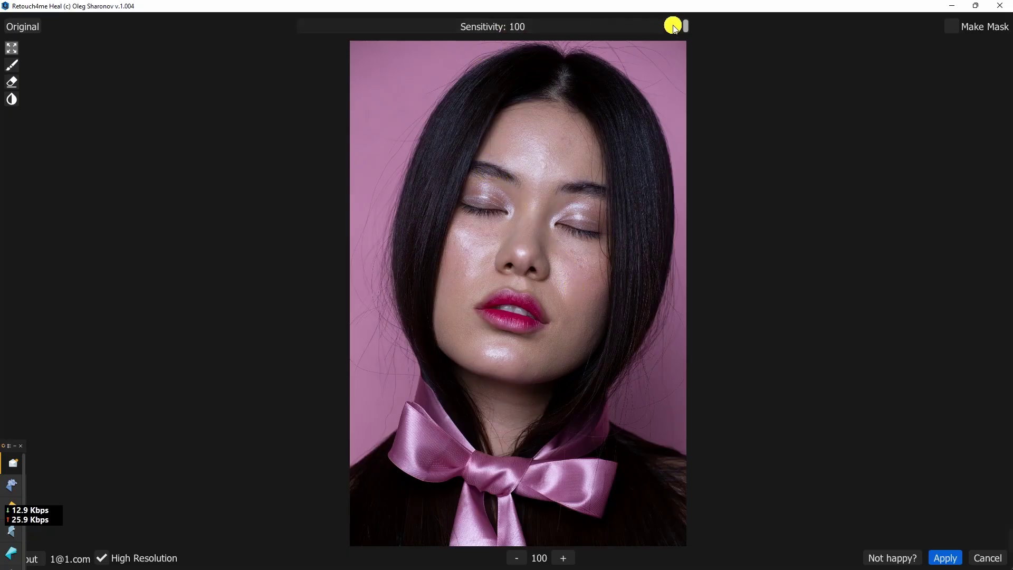
{"action": "mouse_move", "coordinate": [685, 27]}
{"action": "left_mouse_down"}
{"action": "mouse_move", "coordinate": [328, 33]}
{"action": "mouse_move", "coordinate": [599, 45]}
{"action": "mouse_move", "coordinate": [710, 36]}
{"action": "mouse_move", "coordinate": [516, 55]}
{"action": "mouse_move", "coordinate": [688, 29]}
{"action": "mouse_move", "coordinate": [501, 42]}
{"action": "mouse_move", "coordinate": [688, 33]}
{"action": "left_mouse_up"}
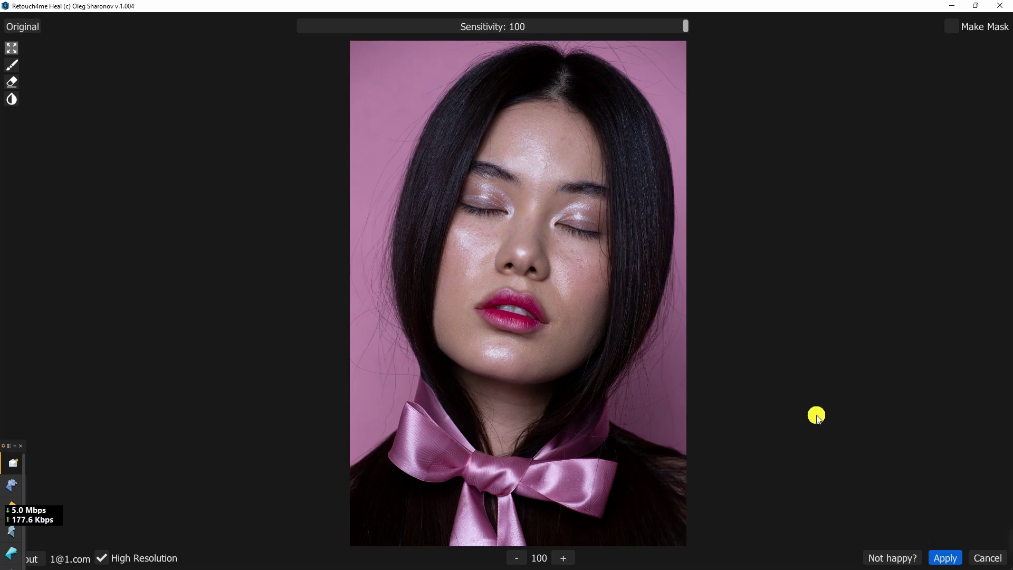
{"action": "left_click", "coordinate": [944, 558]}
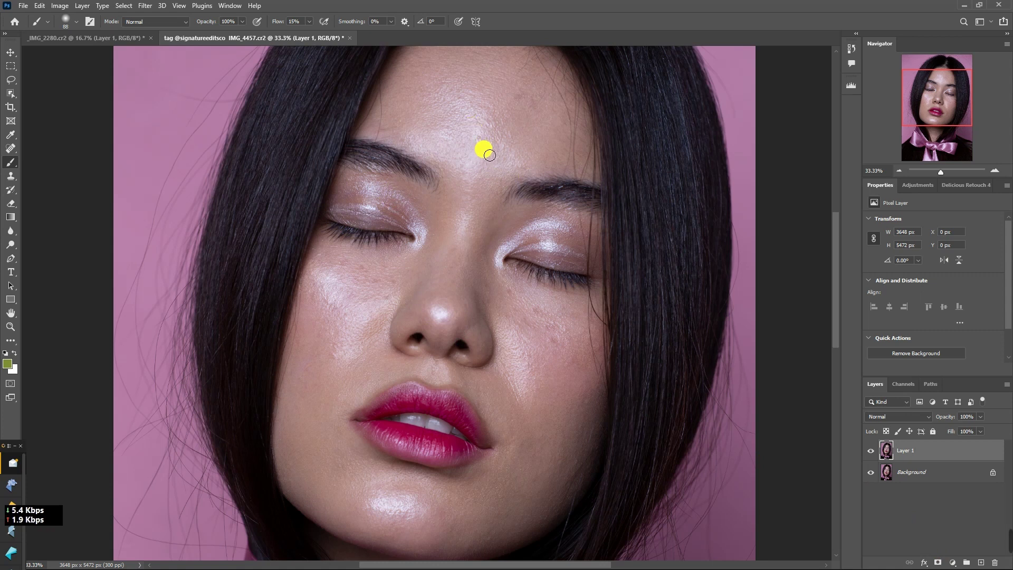
Spot-heal the forehead blemish with the Spot Healing Brush, then show the Retouch4me filters
{"action": "left_click", "coordinate": [10, 149]}
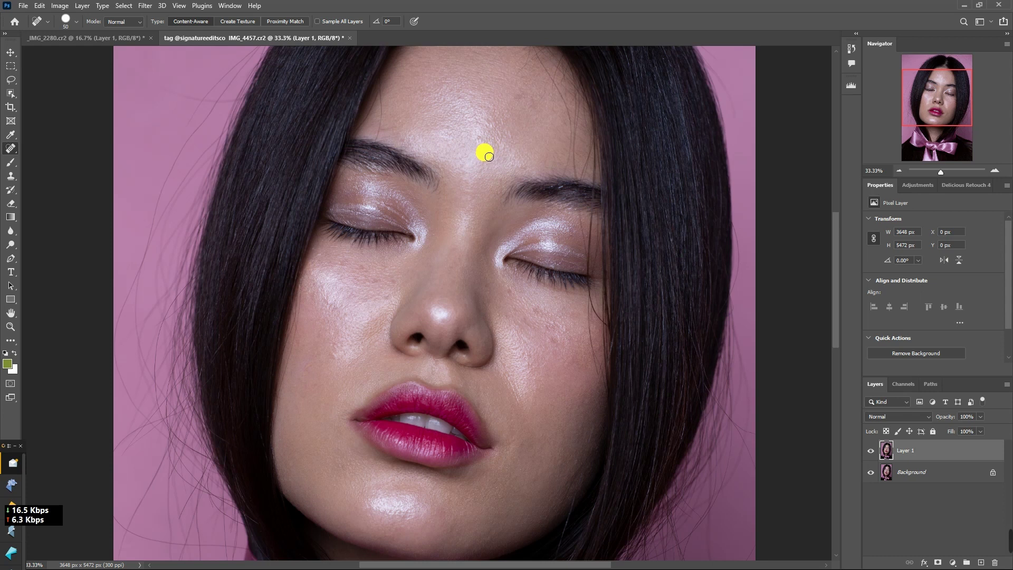
{"action": "left_click", "coordinate": [483, 151]}
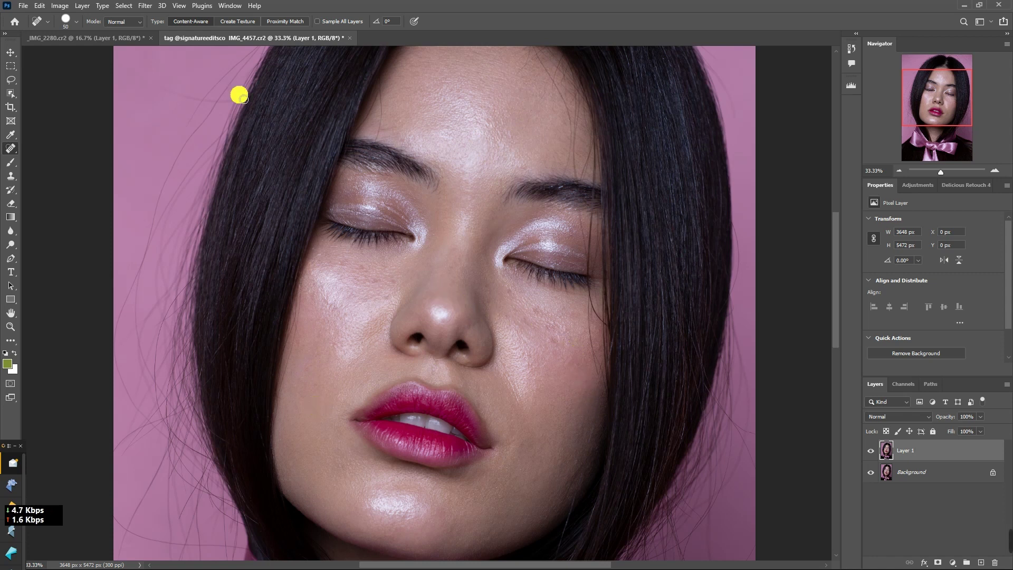
{"action": "left_click", "coordinate": [143, 7]}
{"action": "mouse_move", "coordinate": [164, 287]}
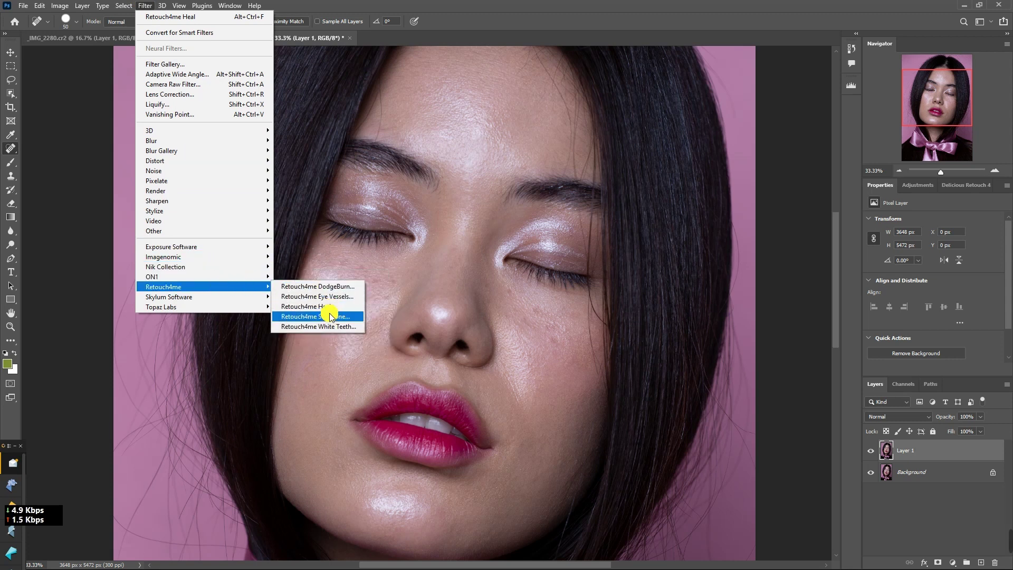
Run Retouch4me Dodge Burn at 150% zoom, raise Blend to 190, and apply it
{"action": "left_click", "coordinate": [335, 288]}
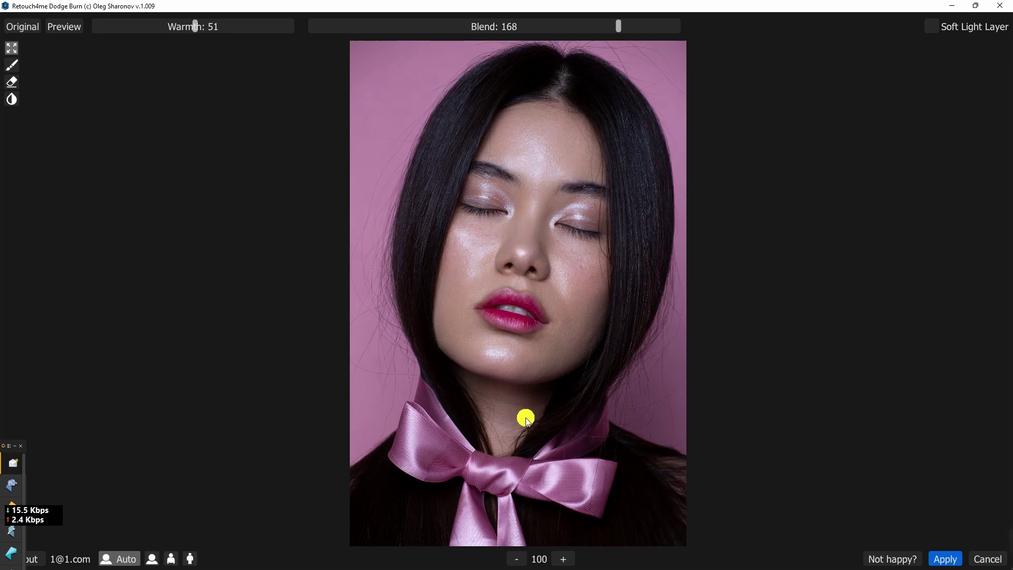
{"action": "left_click", "coordinate": [563, 559]}
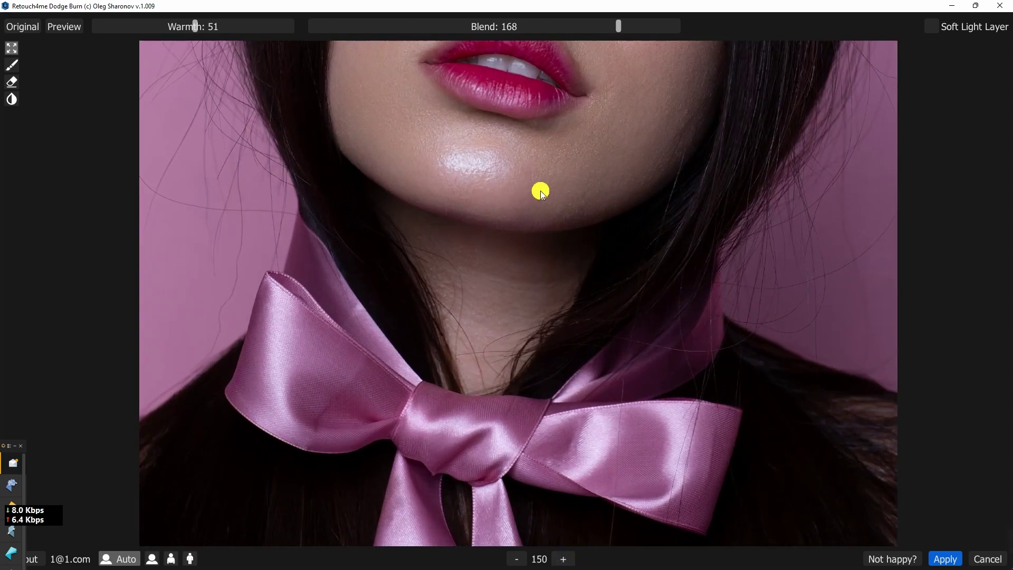
{"action": "left_click_drag", "start_coordinate": [543, 145], "coordinate": [499, 496]}
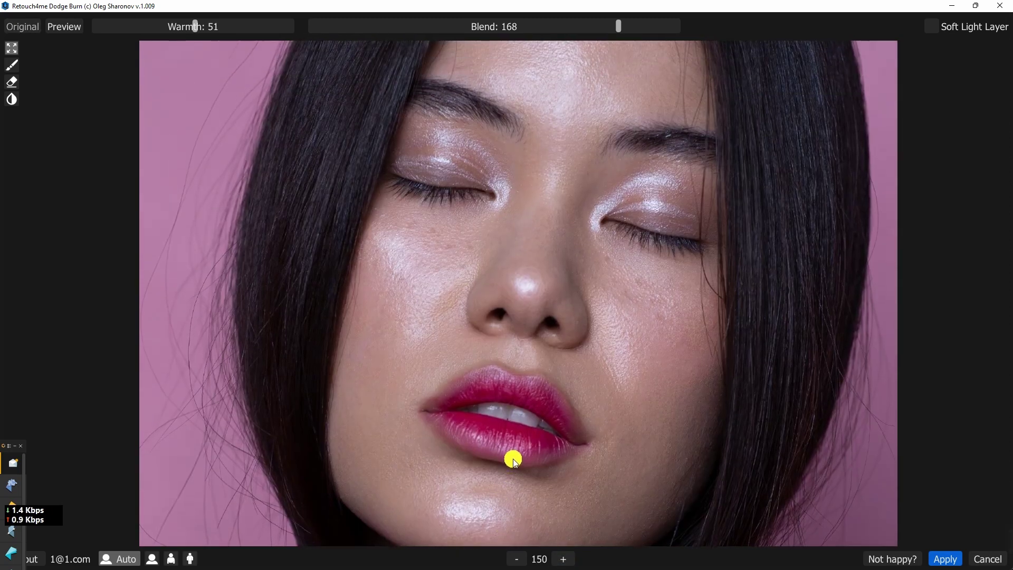
{"action": "left_click_drag", "start_coordinate": [619, 27], "coordinate": [659, 26]}
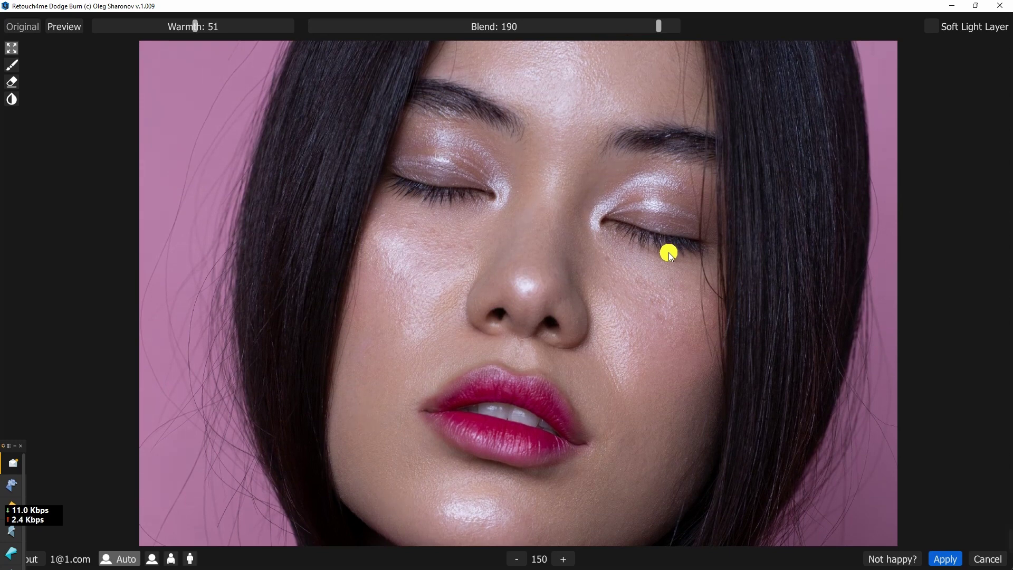
{"action": "left_click", "coordinate": [943, 558]}
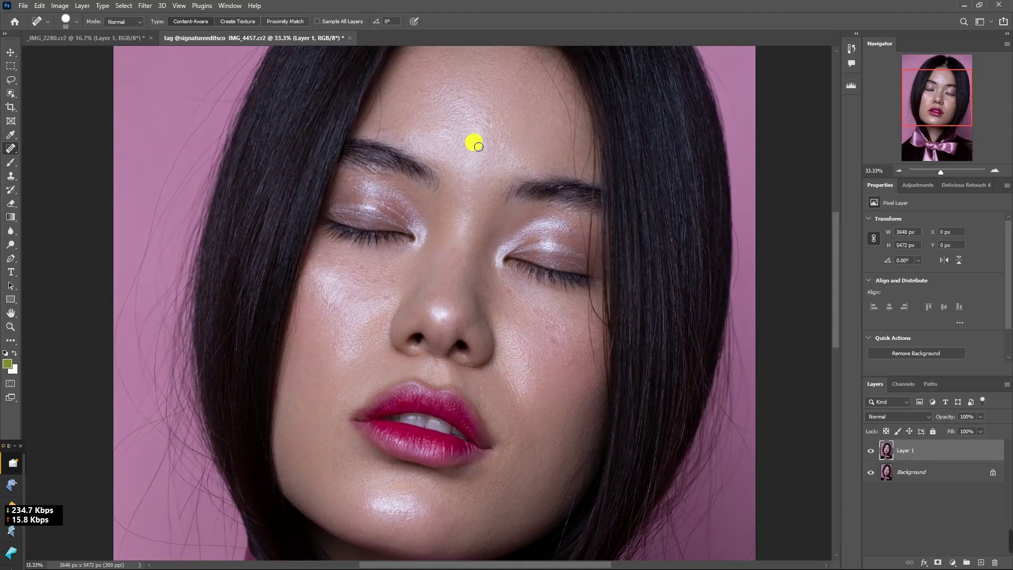
Compare the pink-bow portrait with and without Layer 1, then switch to IMG_2280
{"action": "left_click", "coordinate": [870, 450]}
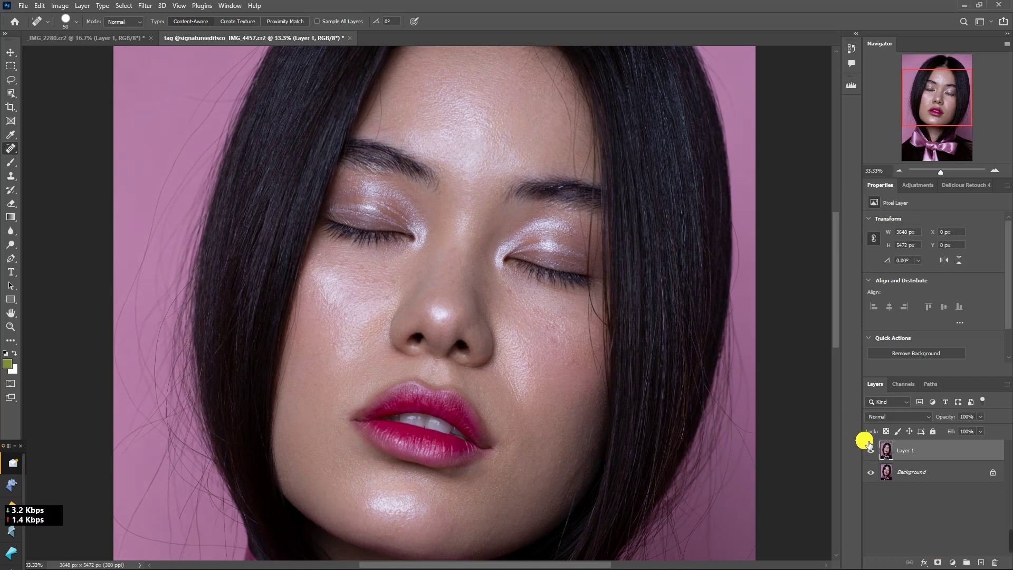
{"action": "key", "text": "ctrl+minus"}
{"action": "key", "text": "ctrl+minus"}
{"action": "key", "text": "ctrl+minus"}
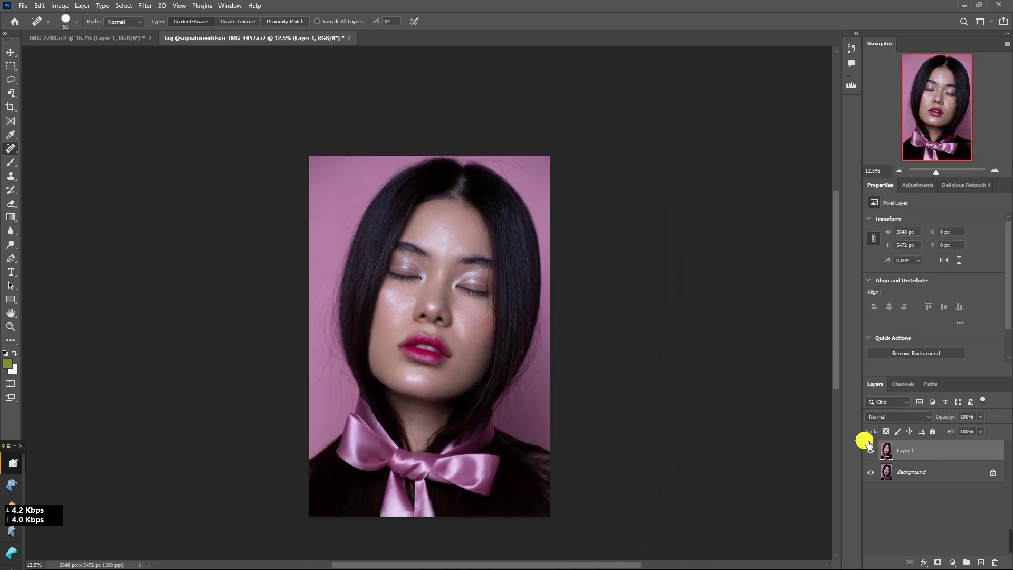
{"action": "left_click", "coordinate": [871, 450]}
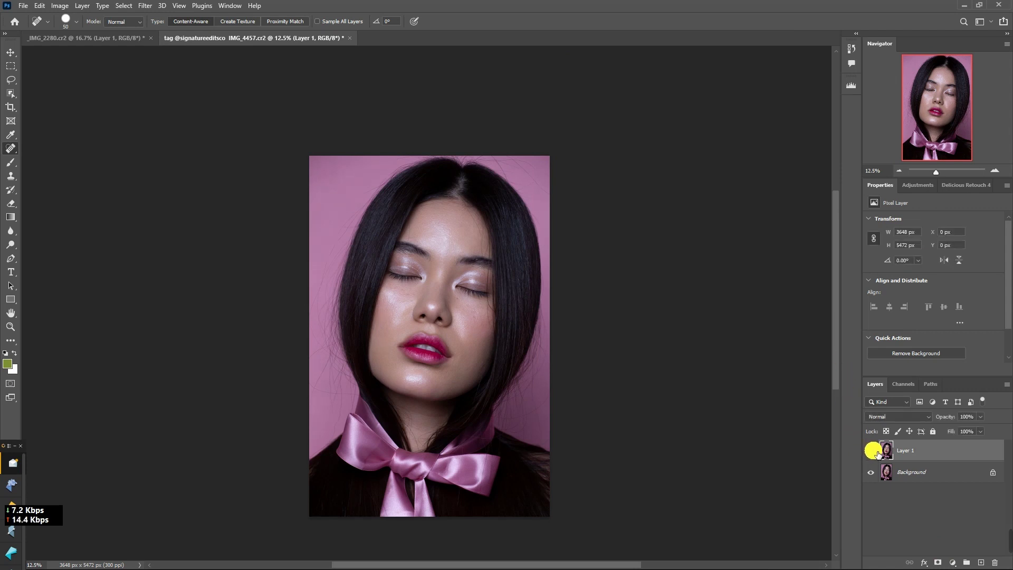
{"action": "left_click", "coordinate": [873, 451]}
{"action": "left_click", "coordinate": [873, 451]}
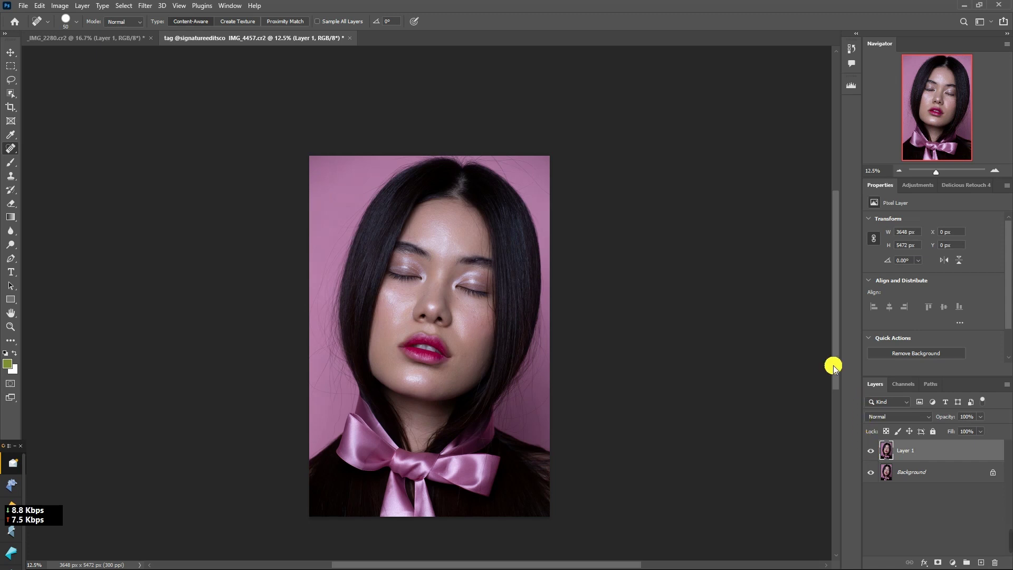
{"action": "left_click", "coordinate": [129, 38]}
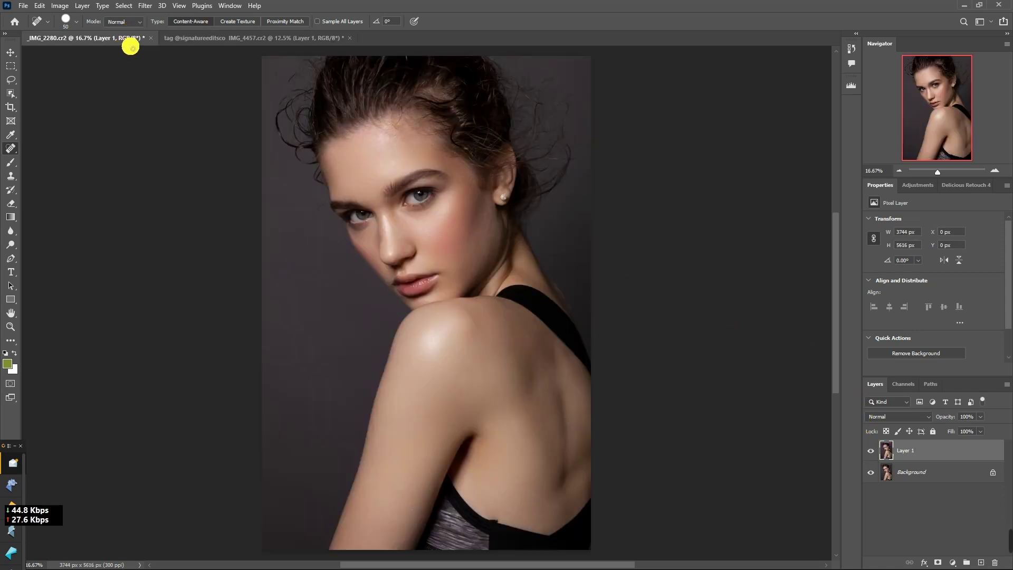
Check IMG_2280's Layer 1 on and off, duplicate it as Layer 1 copy, and open the Filter menu
{"action": "left_click", "coordinate": [874, 452]}
{"action": "left_click", "coordinate": [873, 452]}
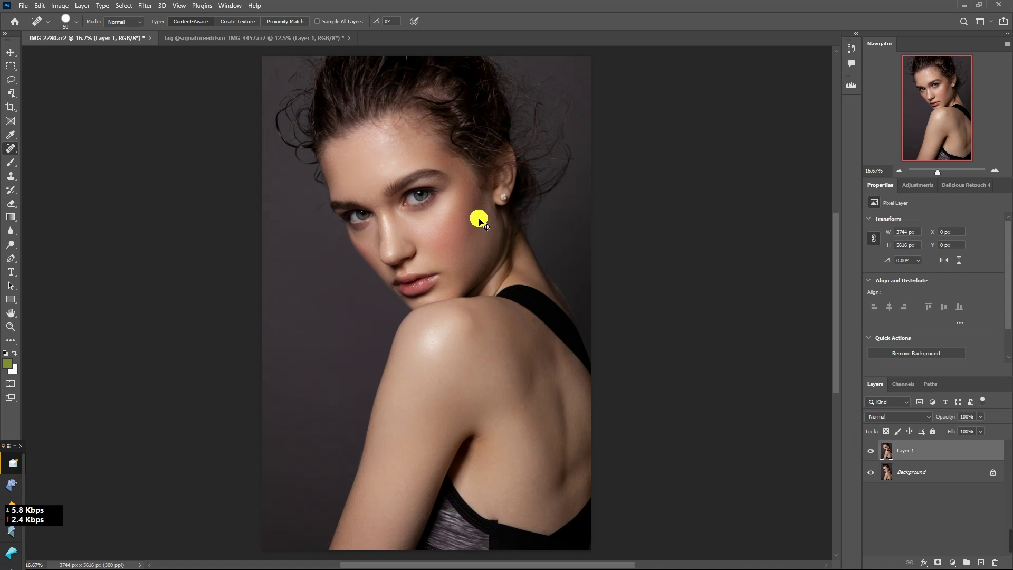
{"action": "key", "text": "ctrl+j"}
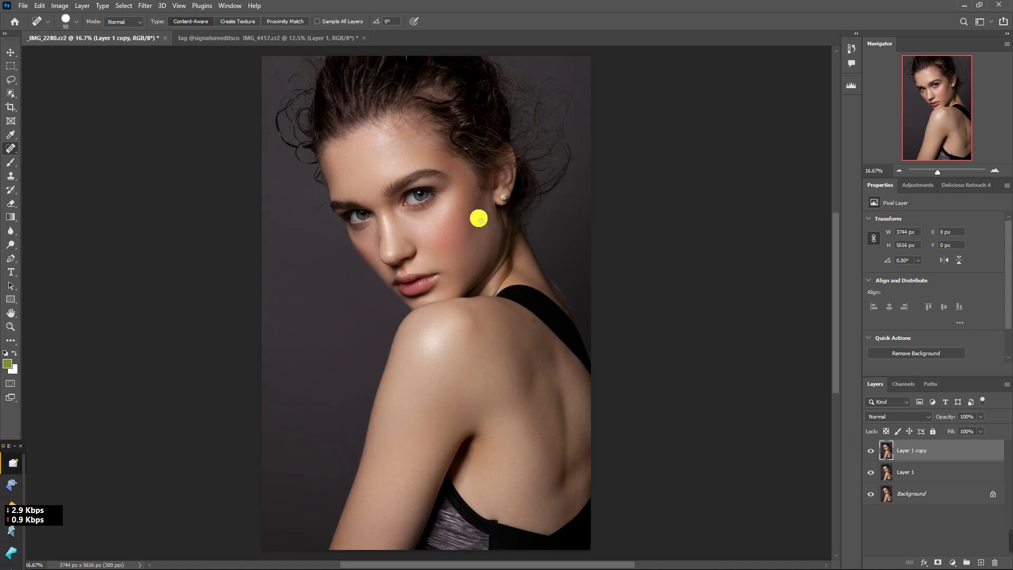
{"action": "left_click", "coordinate": [145, 6]}
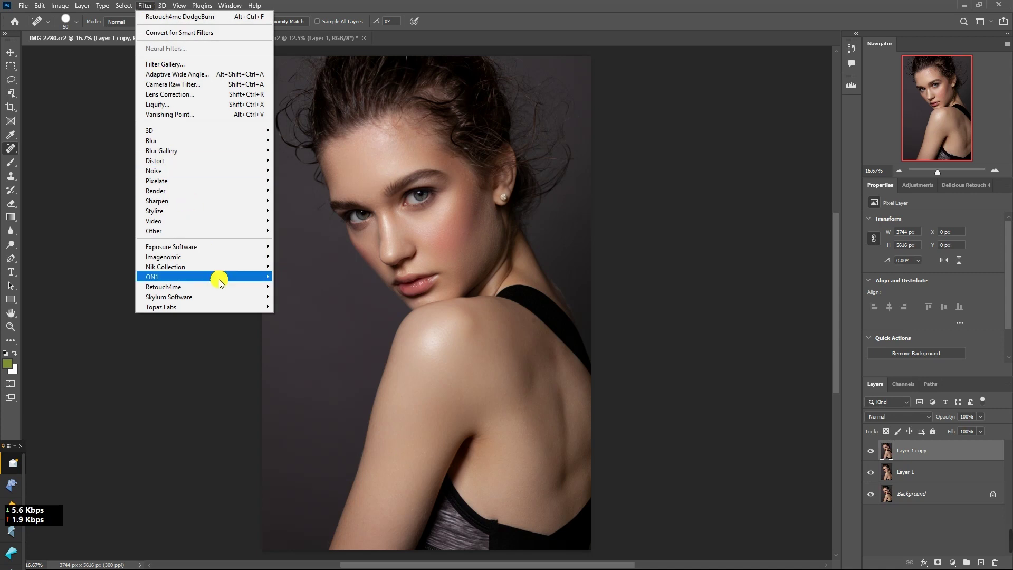
{"action": "mouse_move", "coordinate": [163, 287]}
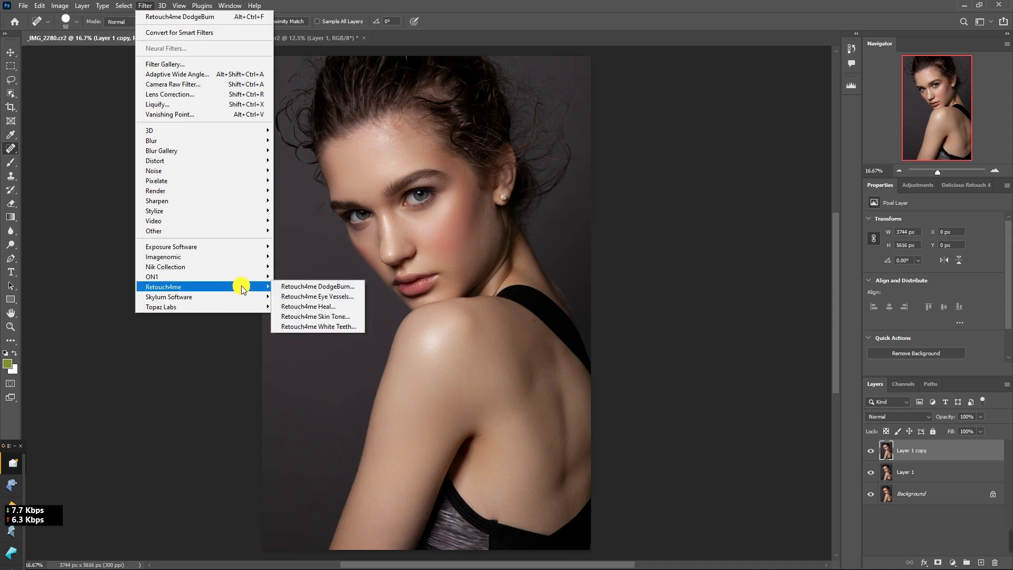
Run Retouch4me Dodge Burn on Layer 1 copy with Blend lowered to 177 and apply it
{"action": "left_click", "coordinate": [339, 289]}
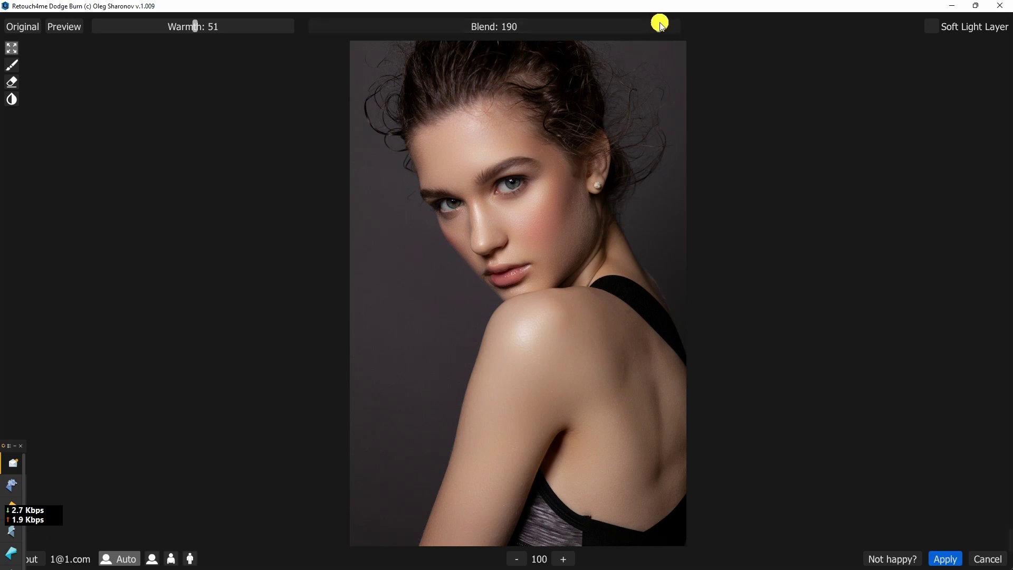
{"action": "left_click_drag", "start_coordinate": [657, 32], "coordinate": [630, 36]}
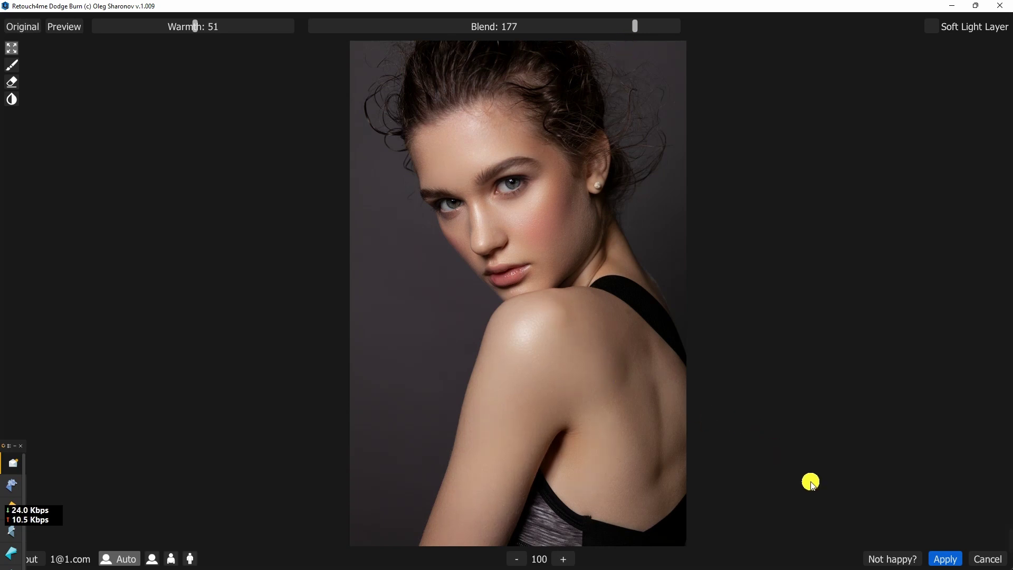
{"action": "left_click", "coordinate": [946, 559]}
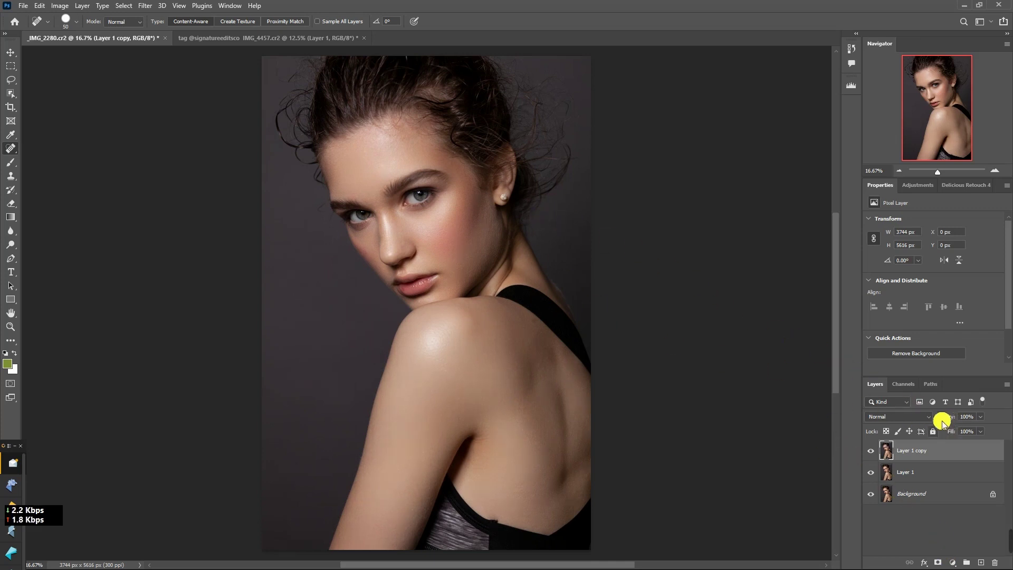
Compare Layer 1 copy on and off, lower its opacity to 57%, and inspect the result
{"action": "left_click", "coordinate": [875, 456]}
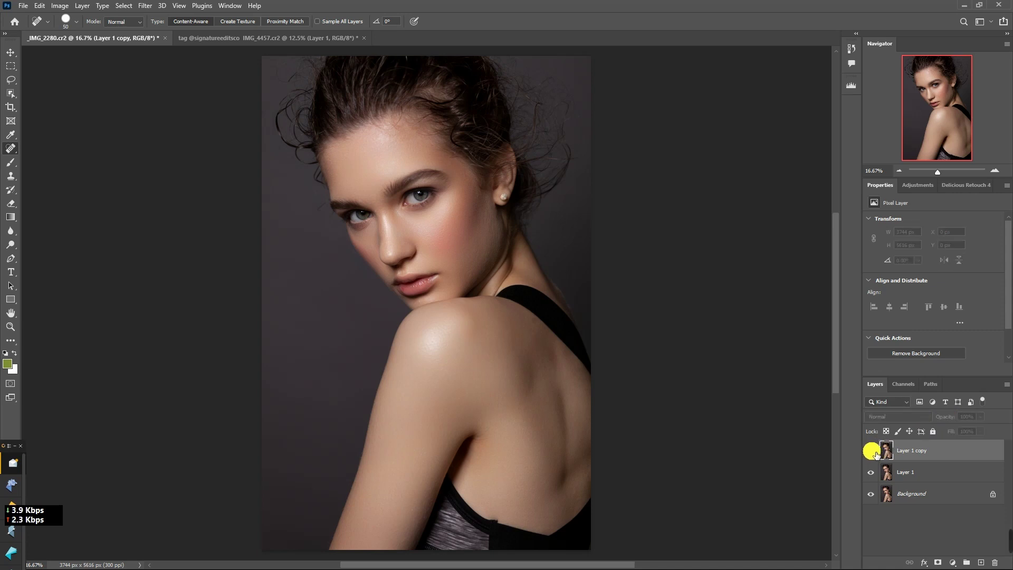
{"action": "left_click", "coordinate": [876, 455]}
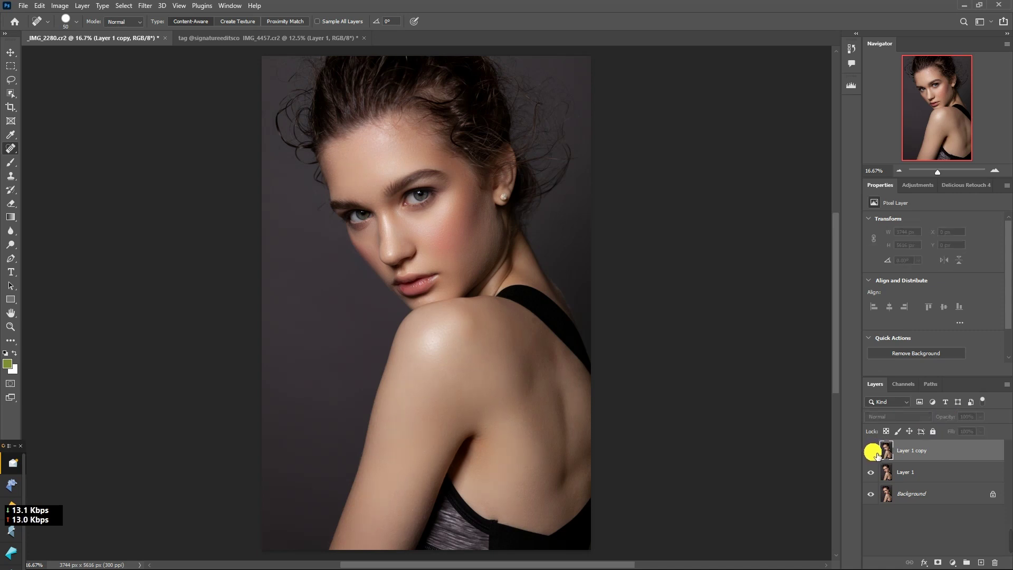
{"action": "left_click", "coordinate": [878, 456]}
{"action": "left_click", "coordinate": [877, 456]}
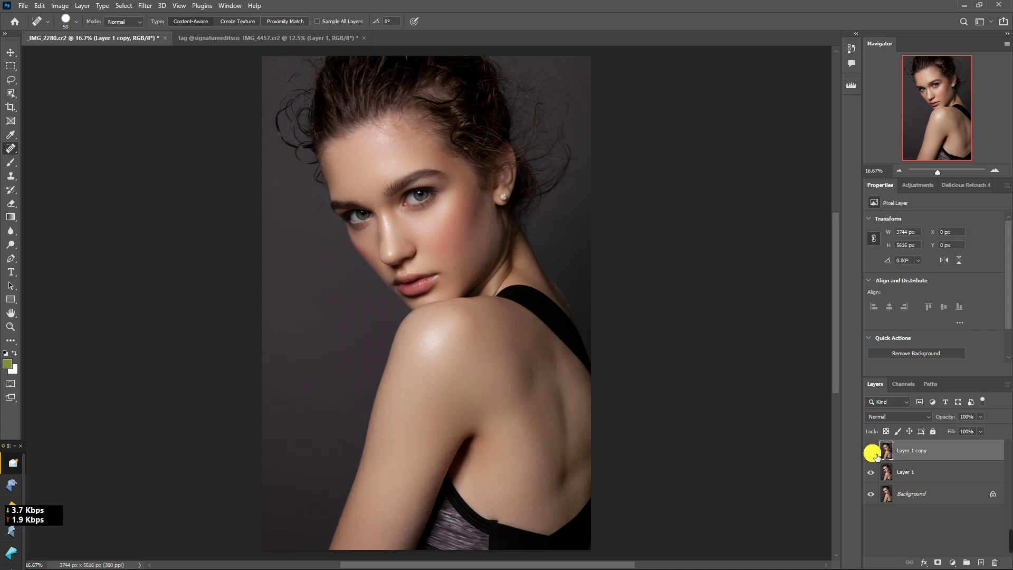
{"action": "left_click", "coordinate": [878, 456]}
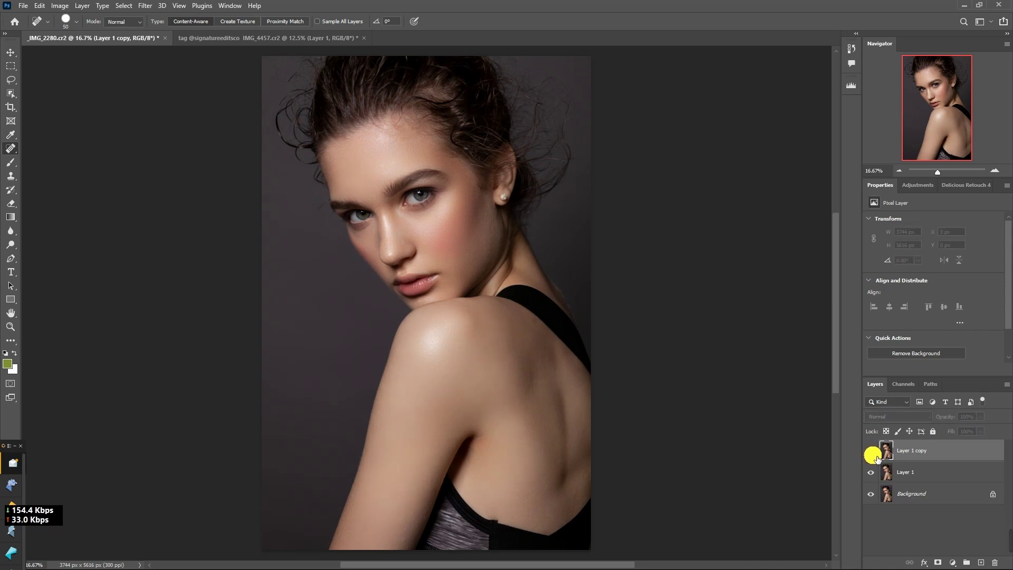
{"action": "left_click", "coordinate": [877, 456]}
{"action": "left_click_drag", "start_coordinate": [949, 419], "coordinate": [941, 417]}
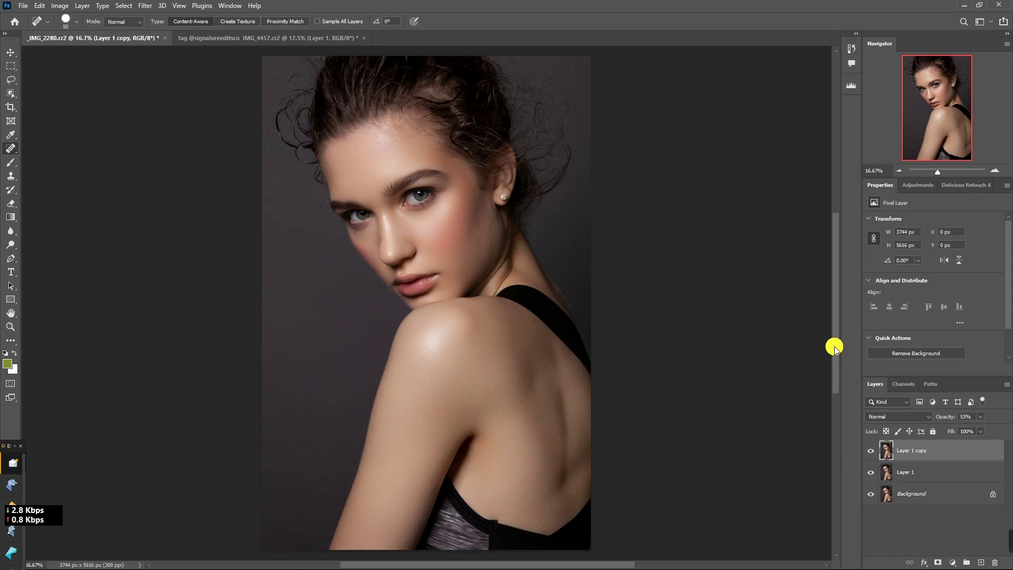
{"action": "key", "text": "ctrl+plus"}
{"action": "key", "text": "ctrl+plus"}
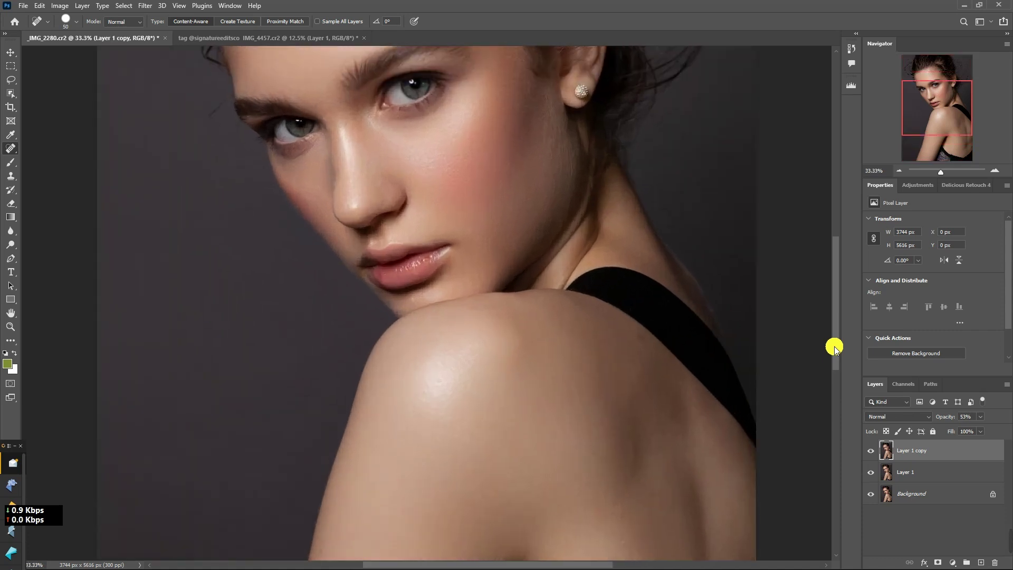
{"action": "key", "text": "ctrl+minus"}
{"action": "key", "text": "ctrl+minus"}
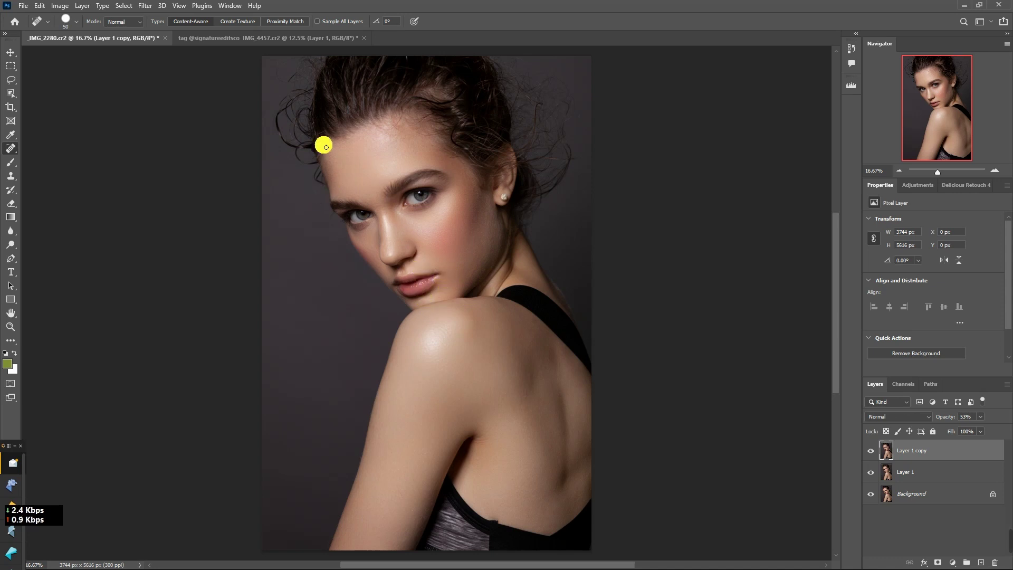
Launch the Retouch4me Eye Vessels filter on IMG_2280 from the Filter menu
{"action": "left_click", "coordinate": [144, 7]}
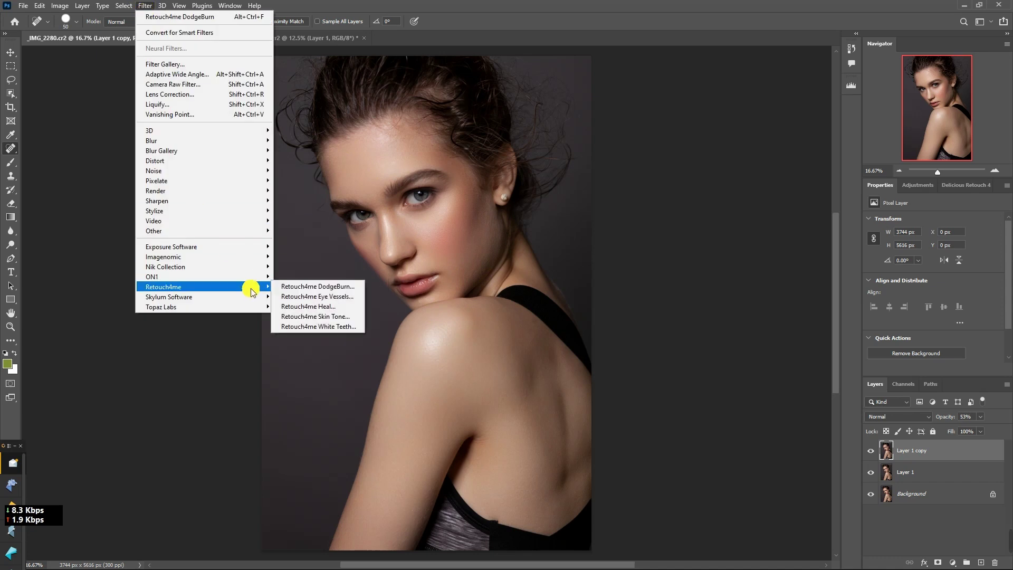
{"action": "mouse_move", "coordinate": [163, 287]}
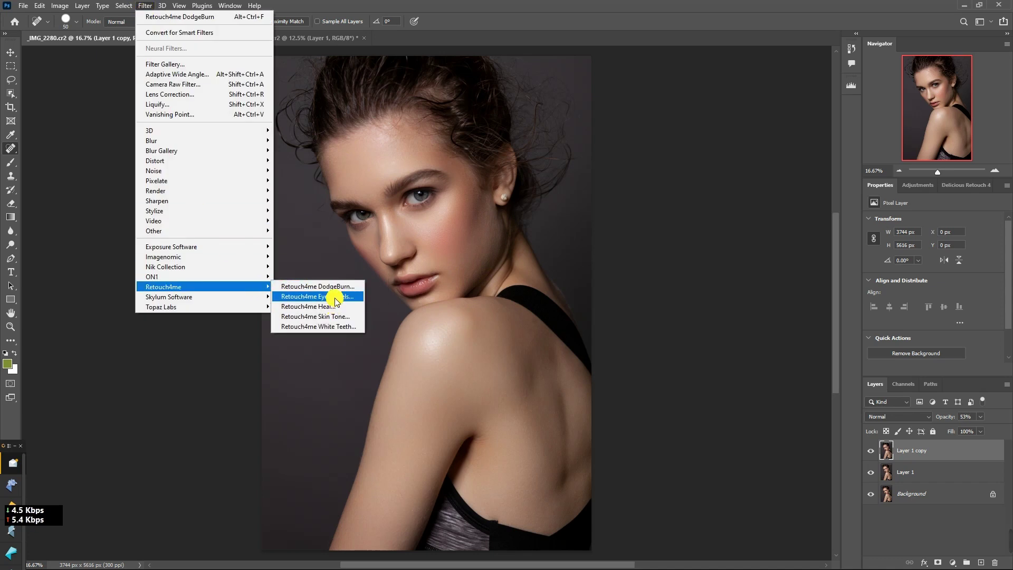
{"action": "left_click", "coordinate": [335, 296]}
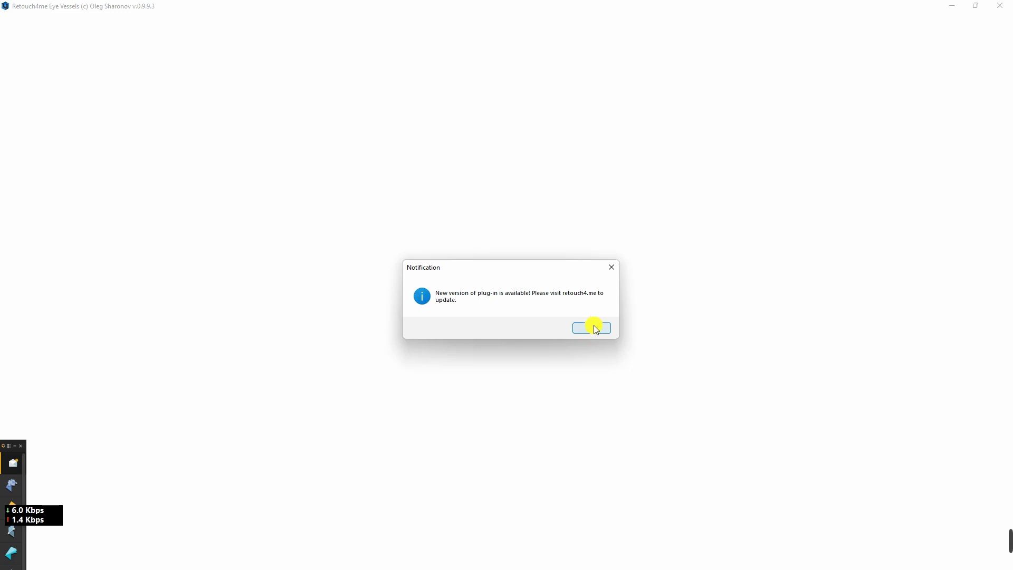
Dismiss the update notice and process the portrait in Eye Vessels at High Resolution
{"action": "left_click", "coordinate": [611, 267]}
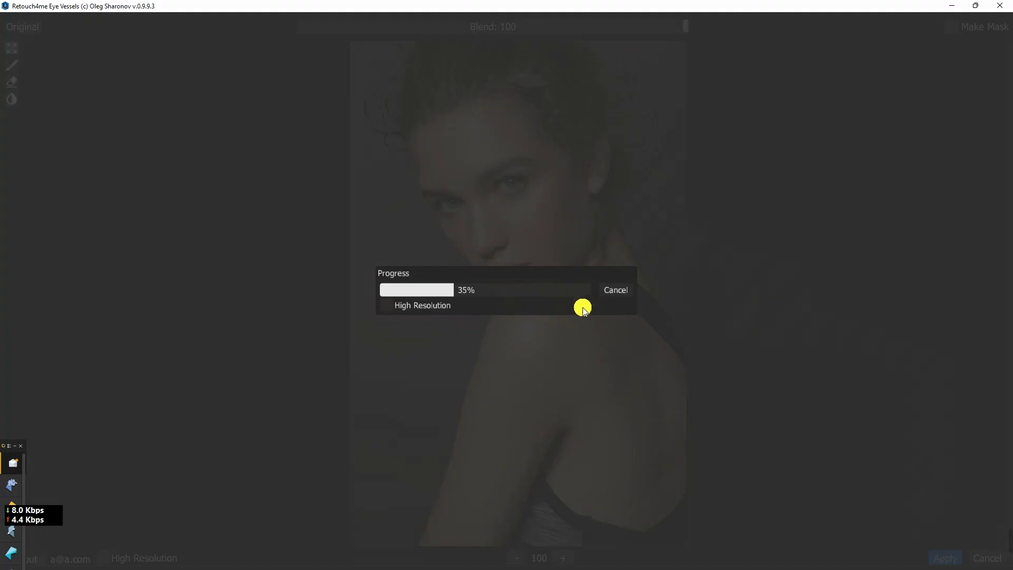
{"action": "left_click", "coordinate": [388, 305]}
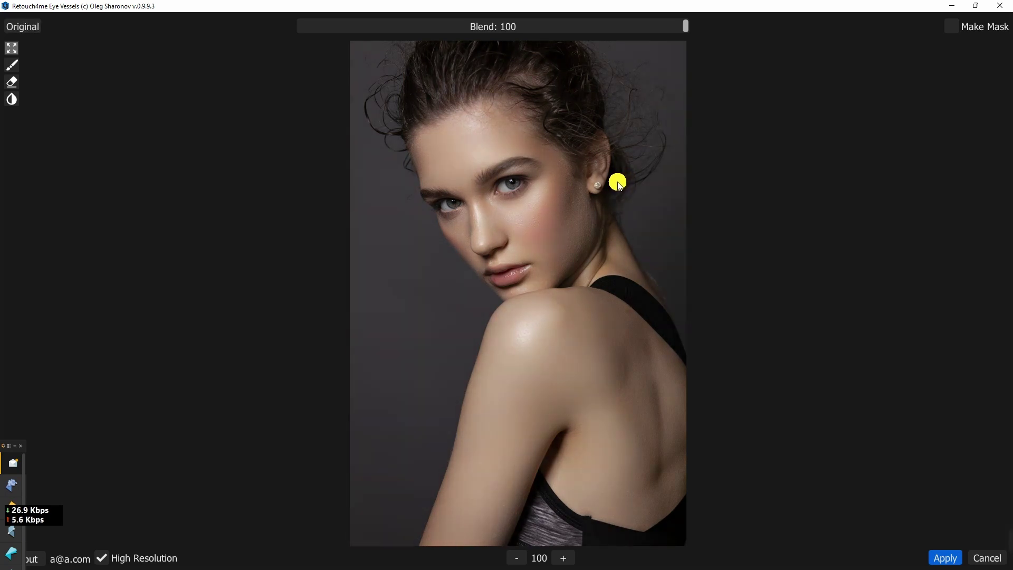
Inspect the eyes at 200 zoom, enable Make Mask, and apply the Eye Vessels correction
{"action": "left_click", "coordinate": [562, 558]}
{"action": "left_click_drag", "start_coordinate": [516, 167], "coordinate": [524, 353]}
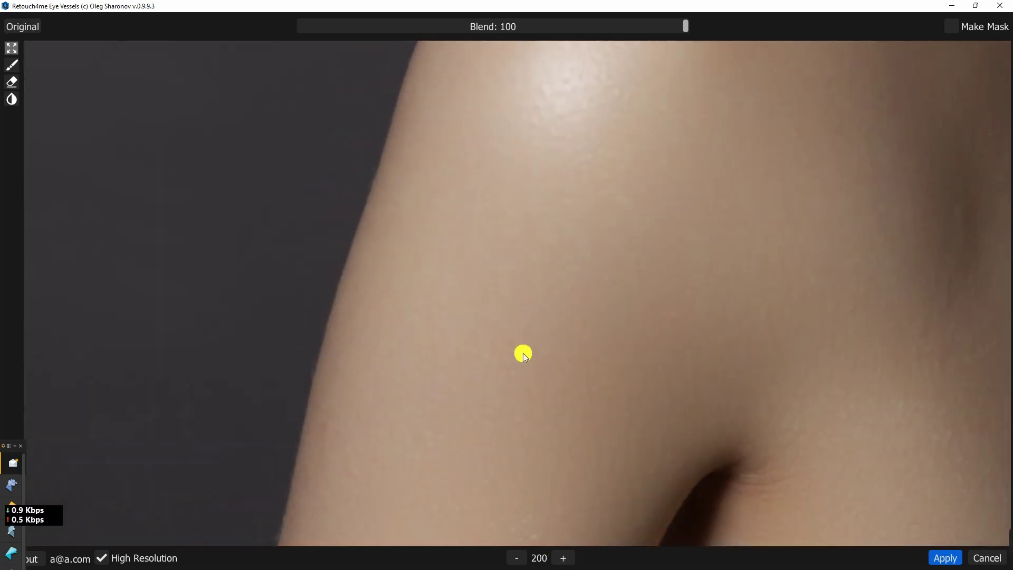
{"action": "mouse_move", "coordinate": [554, 222]}
{"action": "left_mouse_down"}
{"action": "mouse_move", "coordinate": [573, 475]}
{"action": "mouse_move", "coordinate": [651, 485]}
{"action": "left_mouse_up"}
{"action": "left_click_drag", "start_coordinate": [454, 248], "coordinate": [452, 296]}
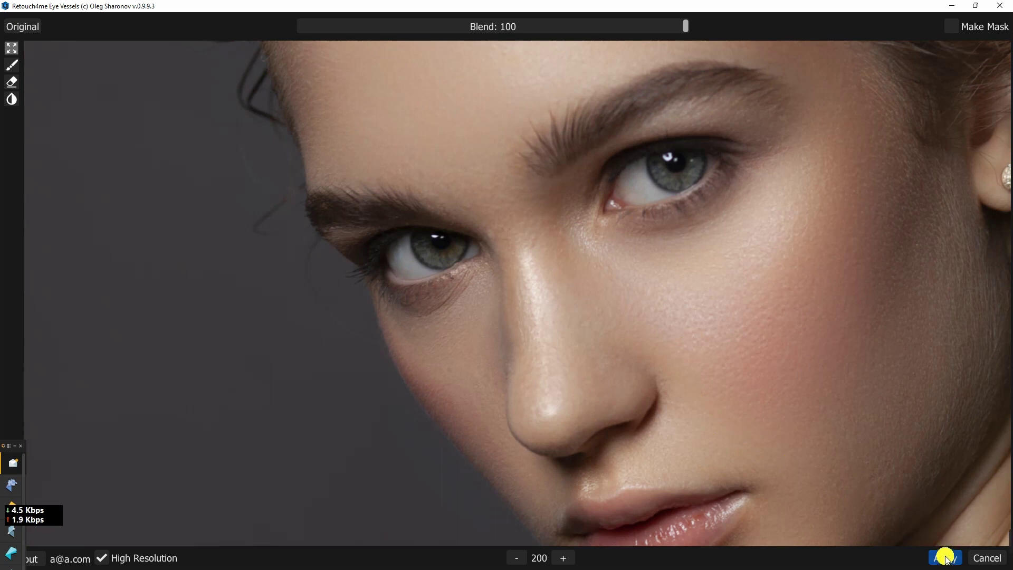
{"action": "left_click", "coordinate": [950, 28]}
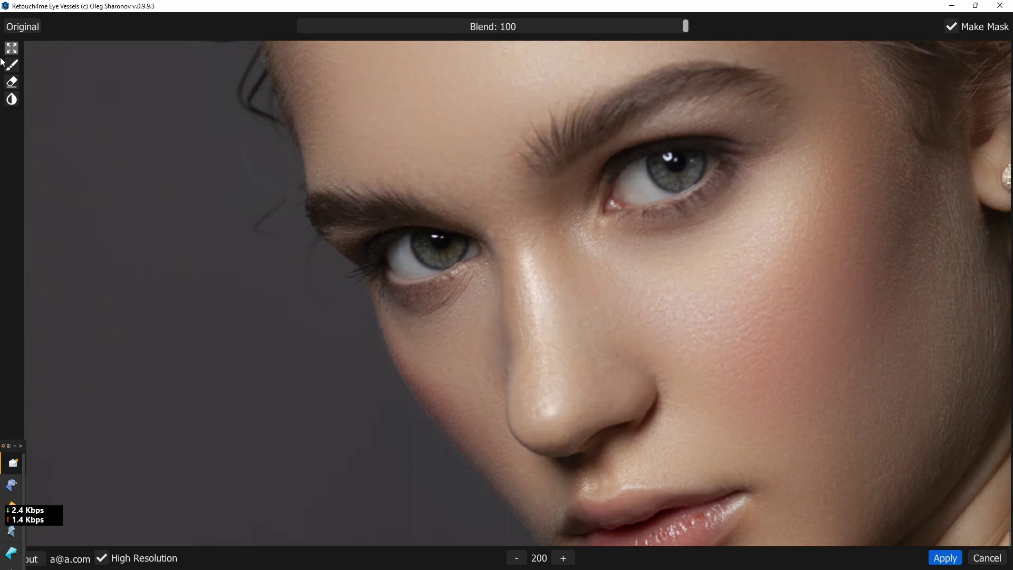
{"action": "left_click", "coordinate": [942, 556]}
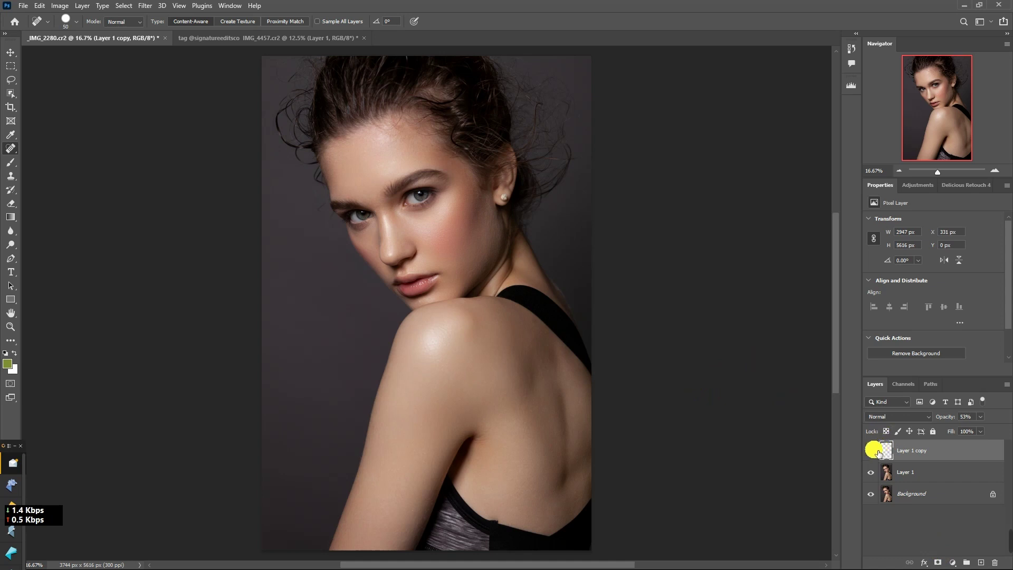
Compare Layer 1 copy and Layer 1 on and off, then duplicate Layer 1 copy as Layer 1 copy 2
{"action": "left_click", "coordinate": [870, 451]}
{"action": "left_click", "coordinate": [871, 451]}
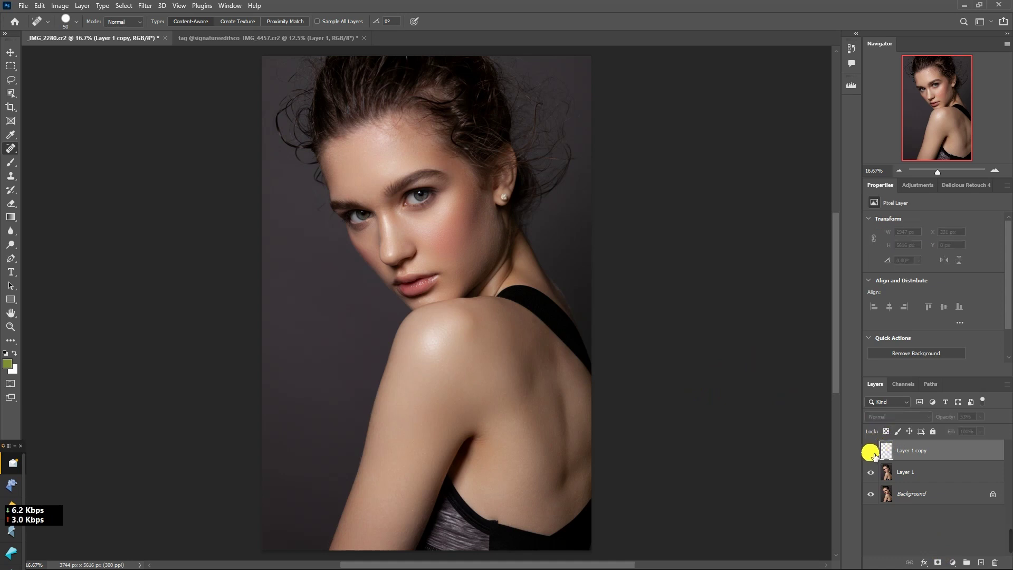
{"action": "left_click", "coordinate": [870, 451]}
{"action": "left_click", "coordinate": [870, 451]}
{"action": "left_click", "coordinate": [871, 451]}
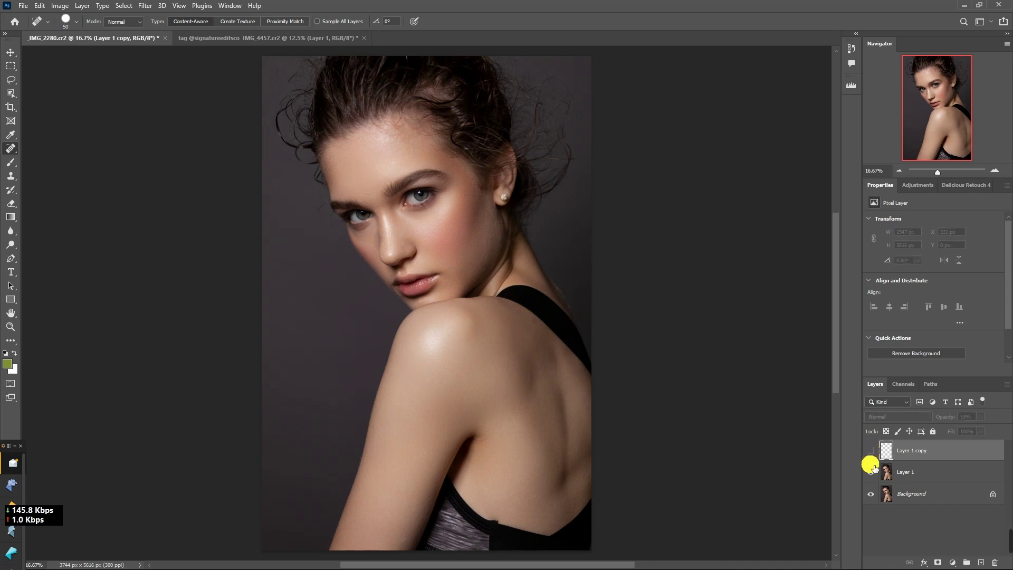
{"action": "left_click", "coordinate": [871, 469]}
{"action": "left_click", "coordinate": [872, 469]}
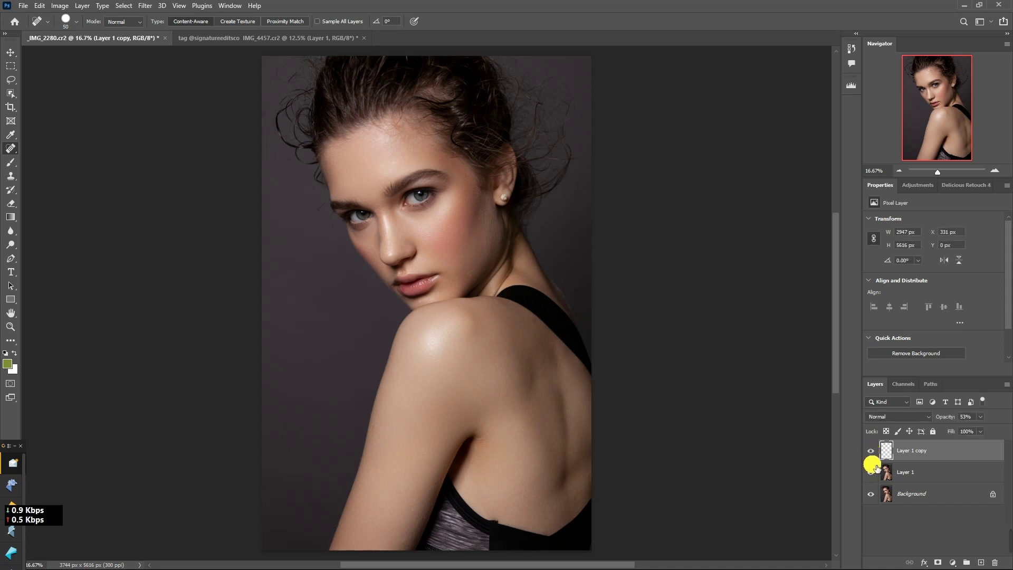
{"action": "left_click", "coordinate": [871, 469]}
{"action": "left_click", "coordinate": [872, 469]}
{"action": "left_click", "coordinate": [871, 469]}
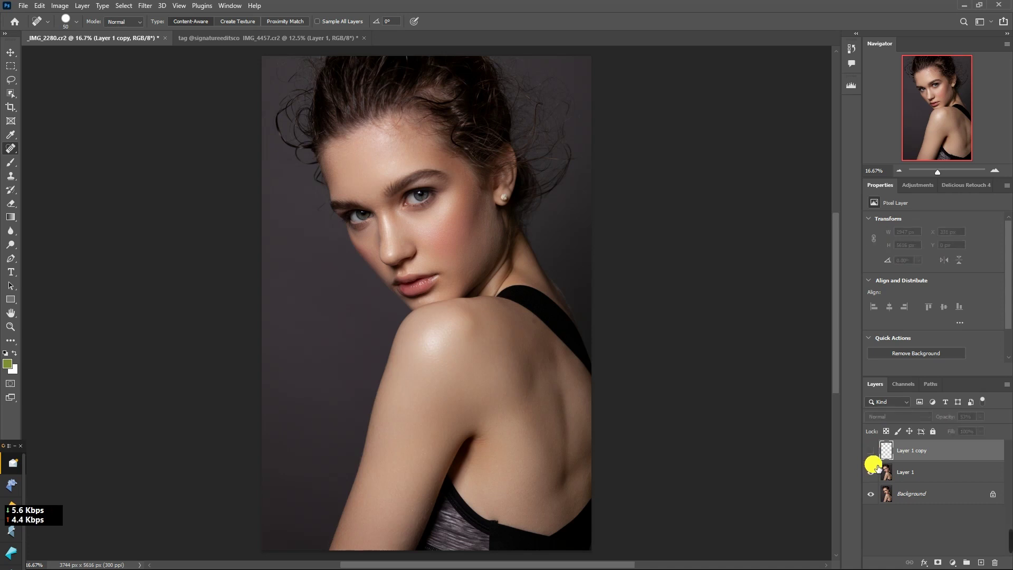
{"action": "left_click", "coordinate": [873, 468]}
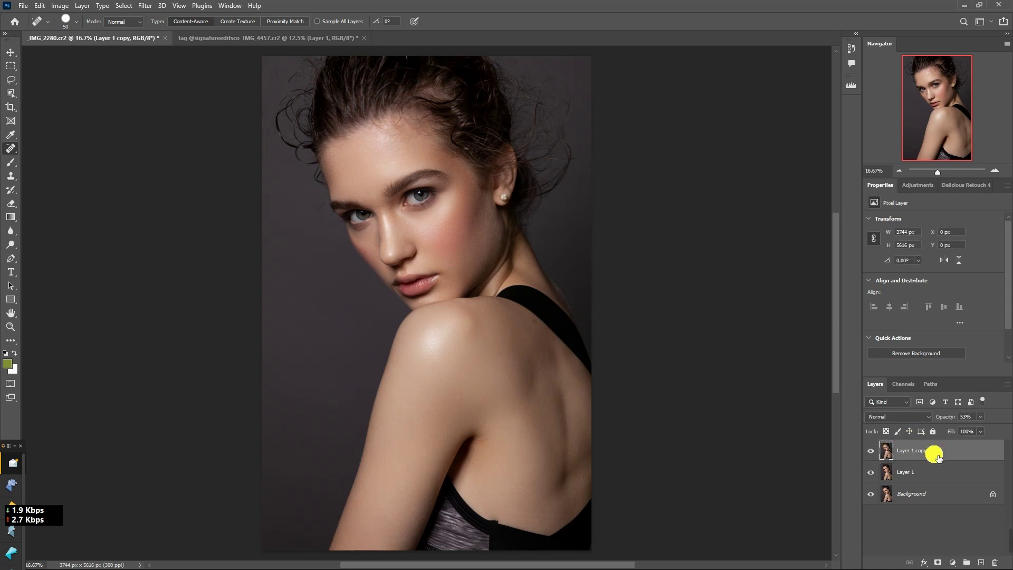
{"action": "key", "text": "ctrl+j"}
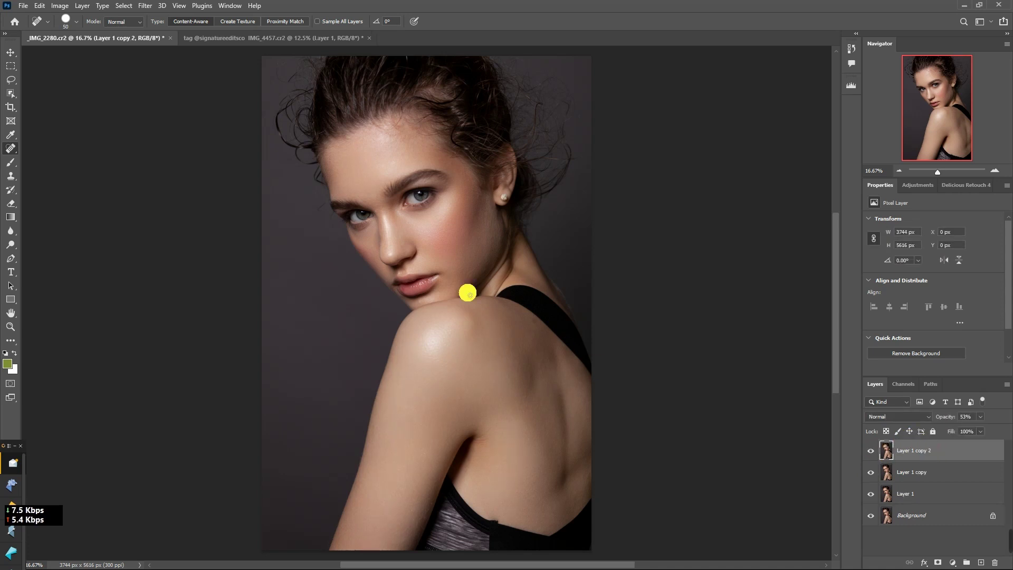
Launch the Retouch4me Skin Tone filter on Layer 1 copy 2 from the Filter menu
{"action": "left_click", "coordinate": [144, 6]}
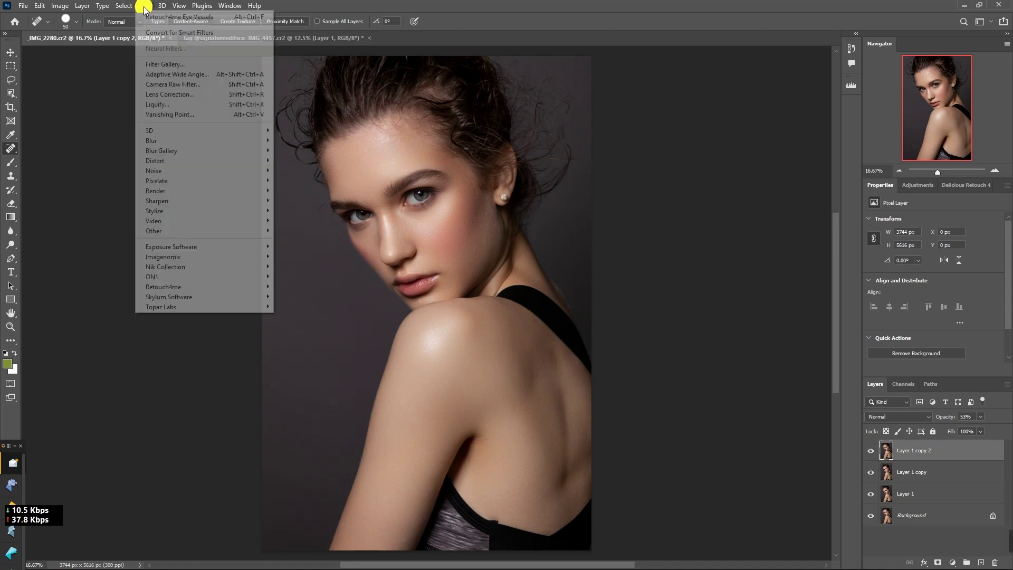
{"action": "mouse_move", "coordinate": [203, 286]}
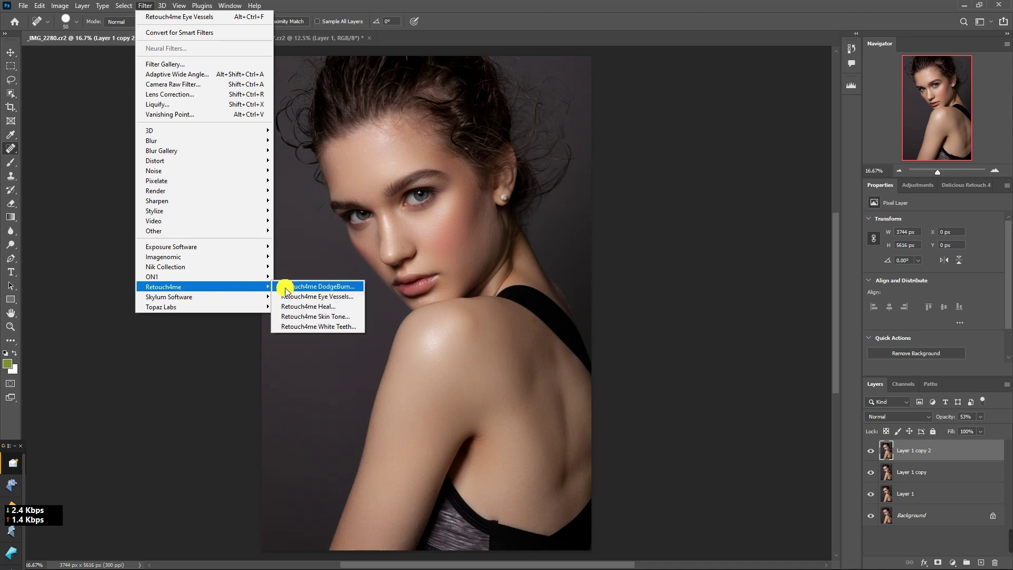
{"action": "left_click", "coordinate": [342, 316]}
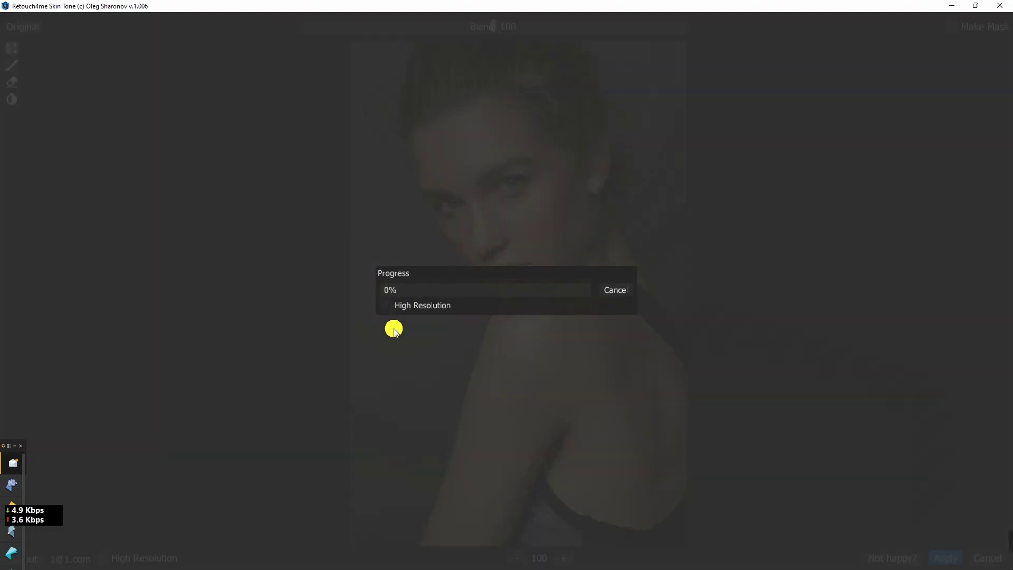
Enable High Resolution processing in Skin Tone's progress dialog
{"action": "left_click", "coordinate": [387, 308]}
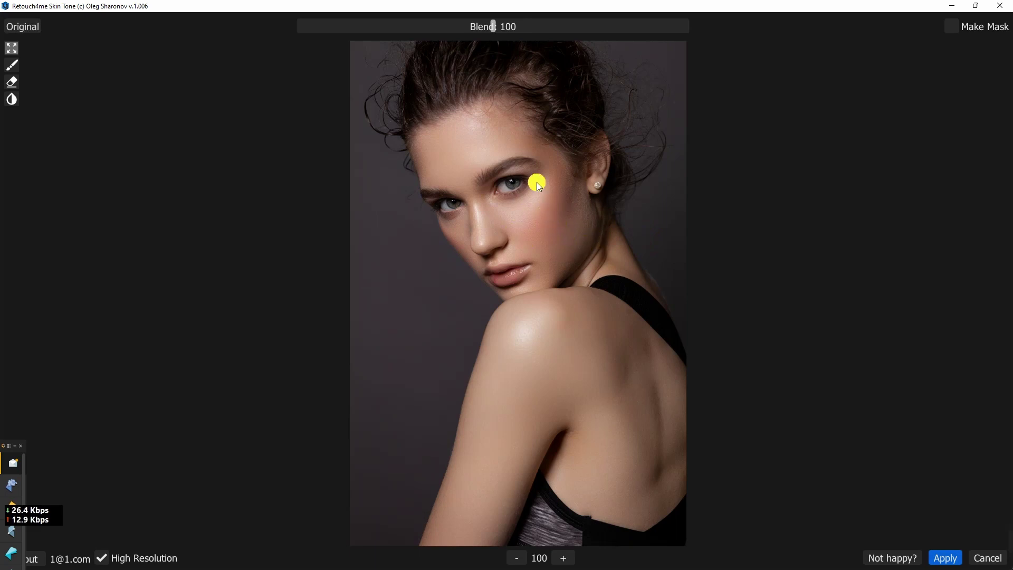
Check the skin at 200% around the nose, lips and shoulder, then apply Skin Tone at blend 100
{"action": "left_click", "coordinate": [563, 557]}
{"action": "scroll", "coordinate": [524, 459], "scroll_direction": "up", "scroll_amount": 3}
{"action": "scroll", "coordinate": [572, 534], "scroll_direction": "up", "scroll_amount": 3}
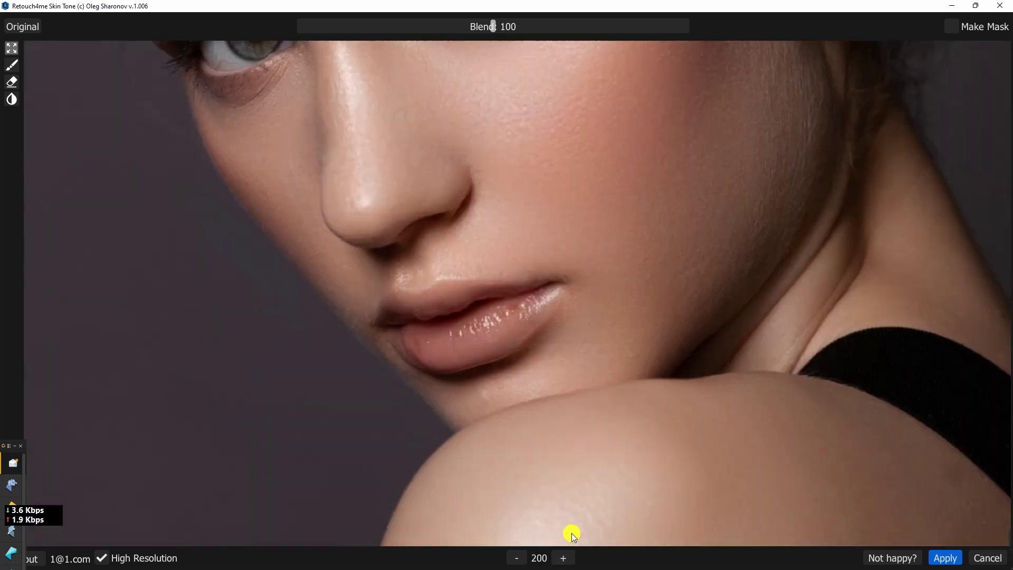
{"action": "scroll", "coordinate": [624, 409], "scroll_direction": "up", "scroll_amount": 3}
{"action": "scroll", "coordinate": [612, 346], "scroll_direction": "up", "scroll_amount": 1}
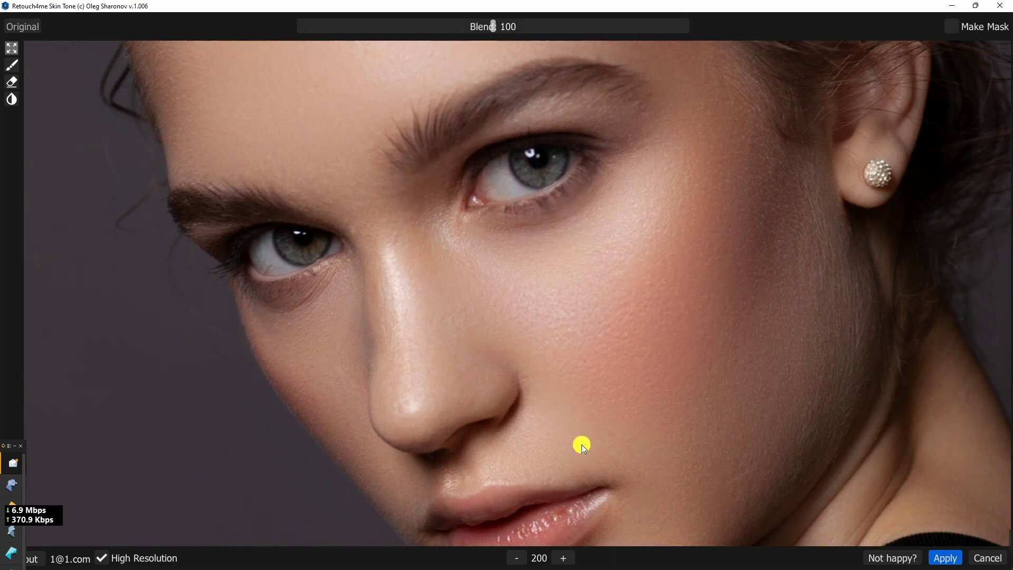
{"action": "mouse_move", "coordinate": [545, 290]}
{"action": "left_mouse_down"}
{"action": "mouse_move", "coordinate": [565, 437]}
{"action": "mouse_move", "coordinate": [537, 302]}
{"action": "mouse_move", "coordinate": [539, 165]}
{"action": "left_mouse_up"}
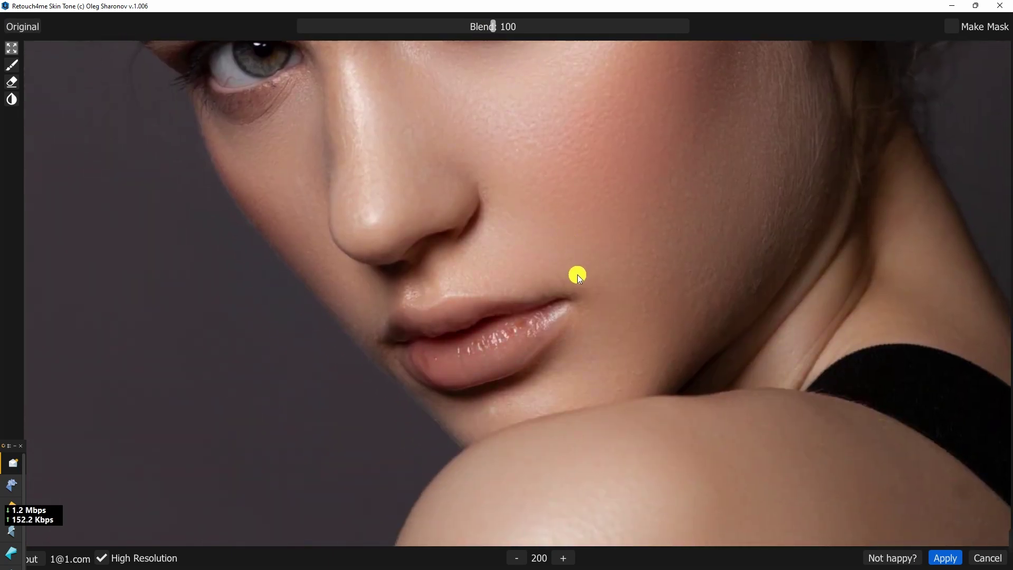
{"action": "mouse_move", "coordinate": [588, 278]}
{"action": "left_mouse_down"}
{"action": "mouse_move", "coordinate": [539, 231]}
{"action": "mouse_move", "coordinate": [552, 130]}
{"action": "left_mouse_up"}
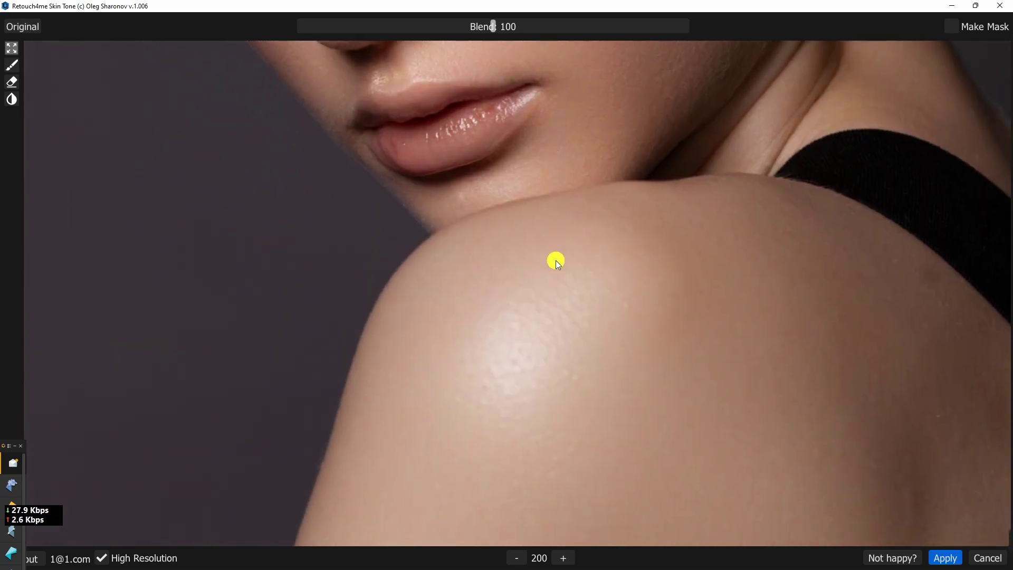
{"action": "left_click", "coordinate": [943, 558]}
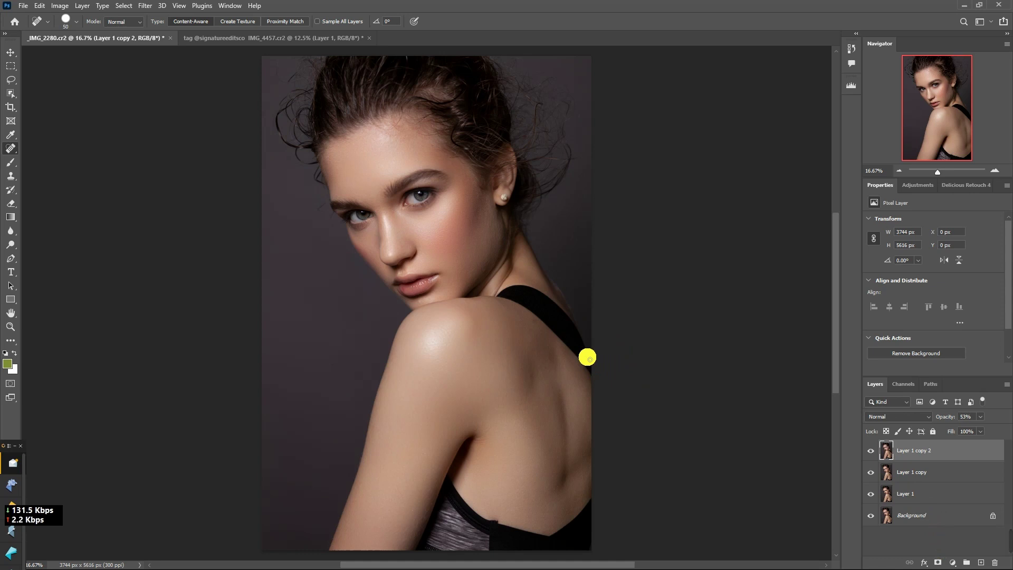
{"action": "left_click", "coordinate": [872, 450]}
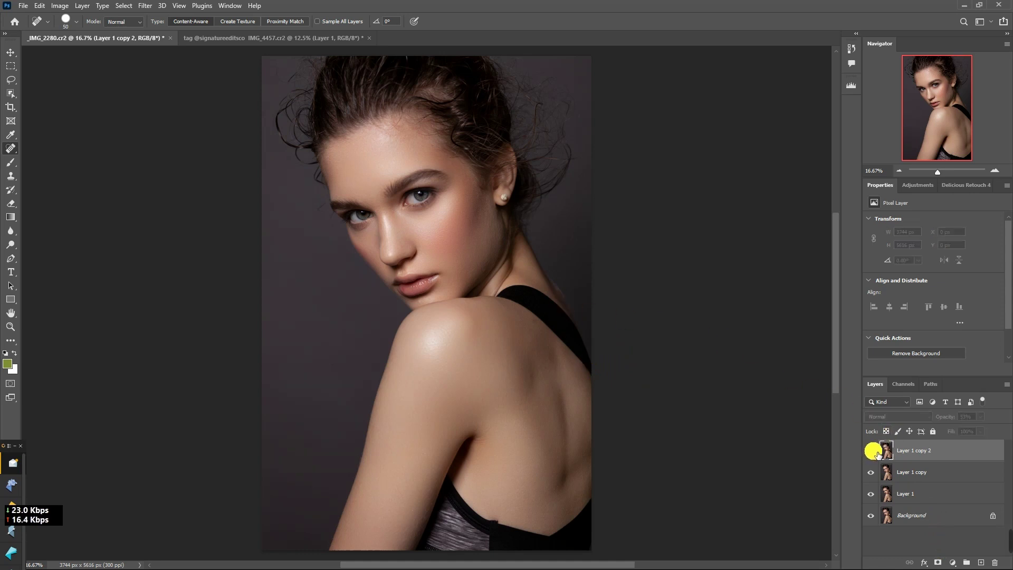
{"action": "left_click", "coordinate": [871, 450]}
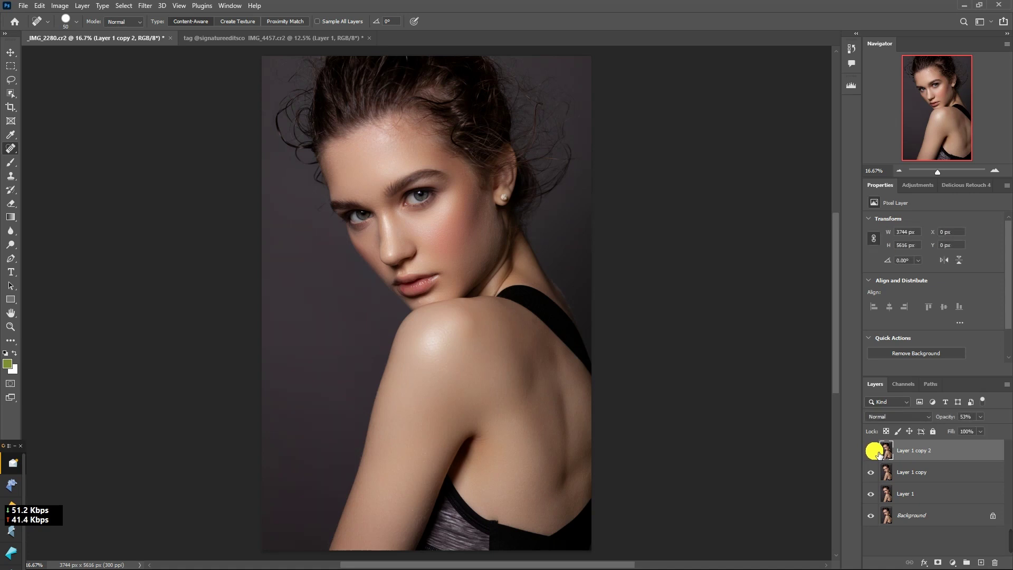
{"action": "left_click", "coordinate": [871, 450]}
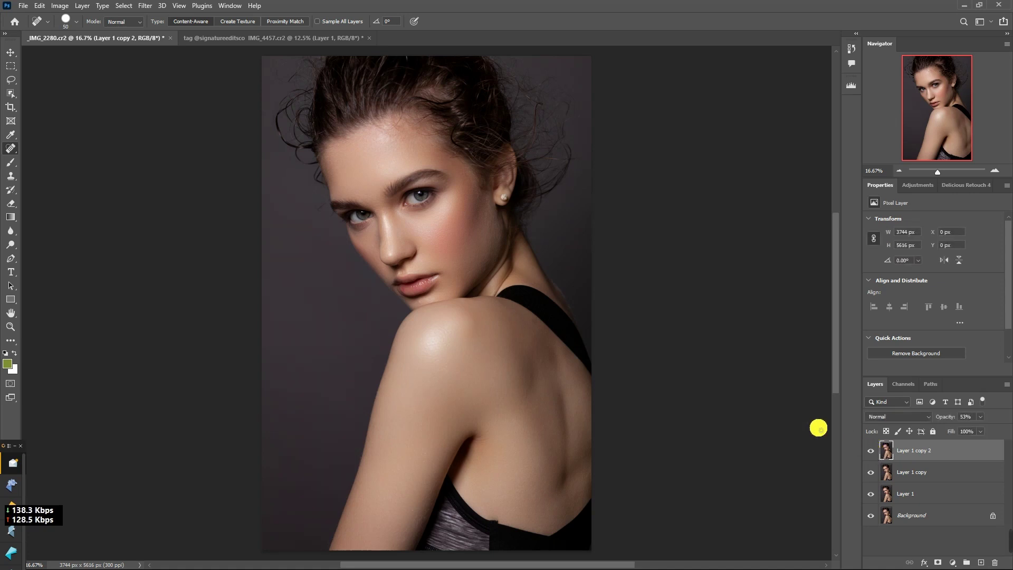
{"action": "key", "text": "ctrl+plus"}
{"action": "key", "text": "ctrl+plus"}
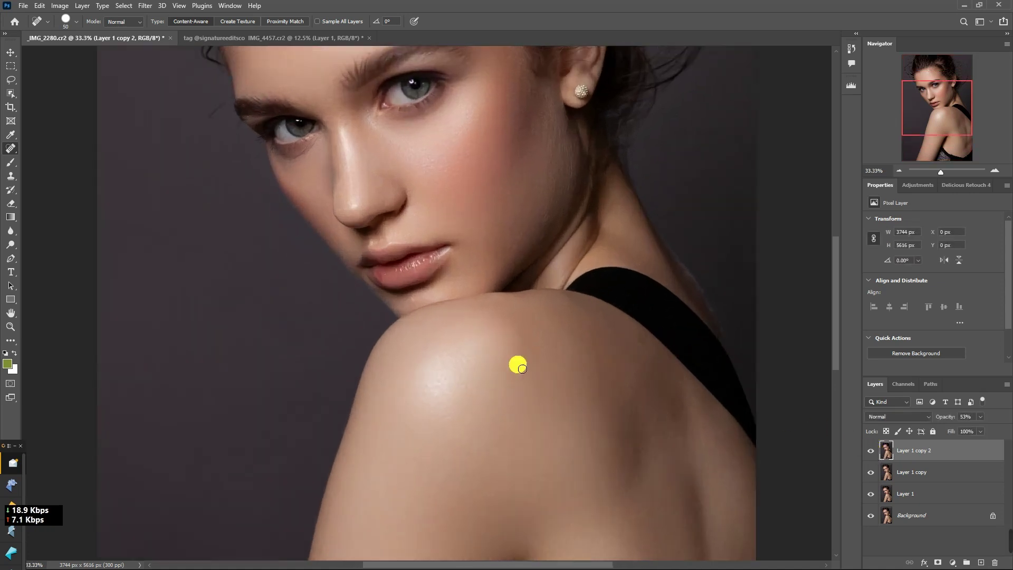
{"action": "left_click", "coordinate": [871, 451]}
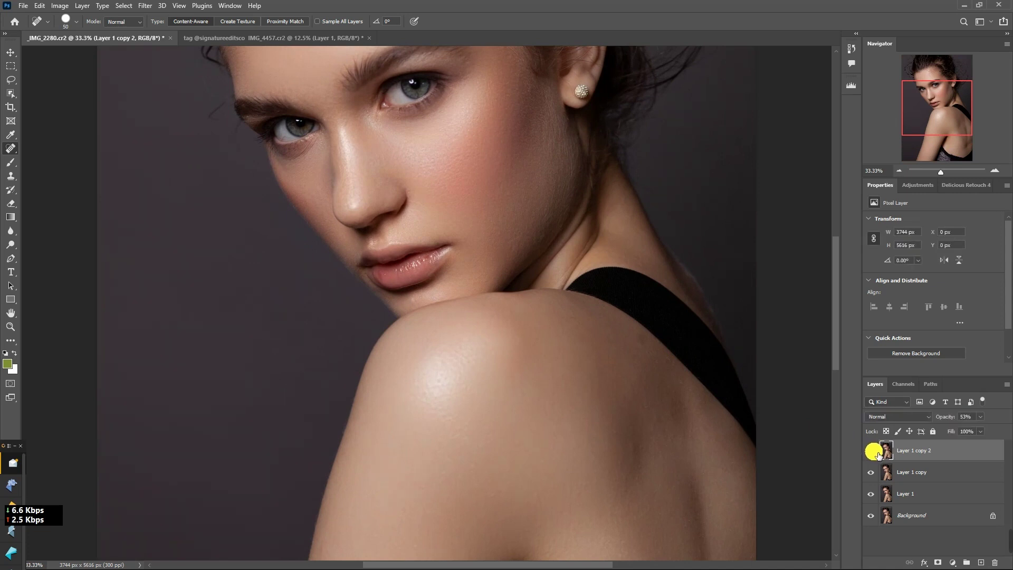
{"action": "left_click", "coordinate": [873, 450]}
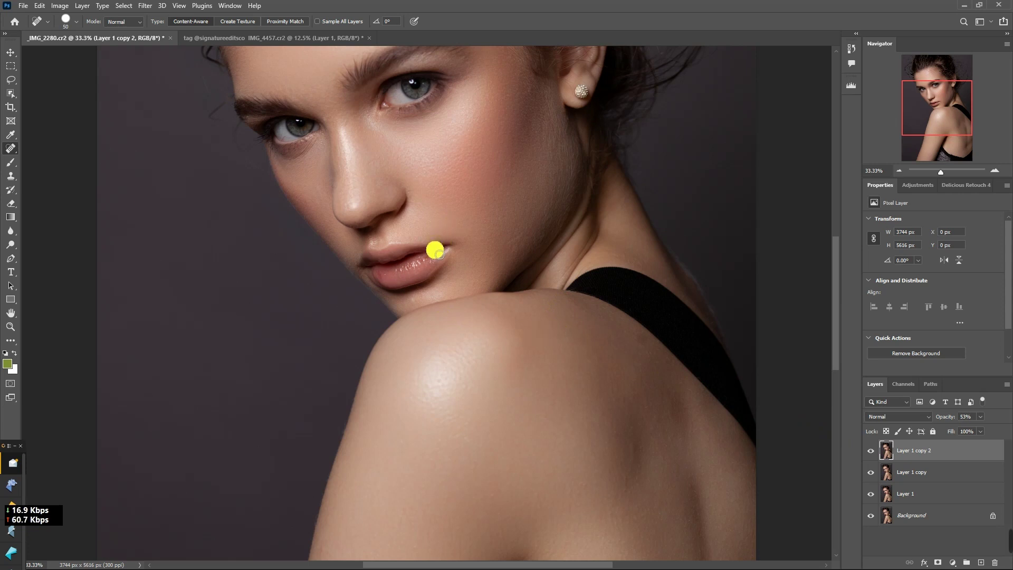
{"action": "scroll", "coordinate": [422, 237], "scroll_direction": "down", "scroll_amount": 1}
{"action": "scroll", "coordinate": [418, 233], "scroll_direction": "down", "scroll_amount": 2}
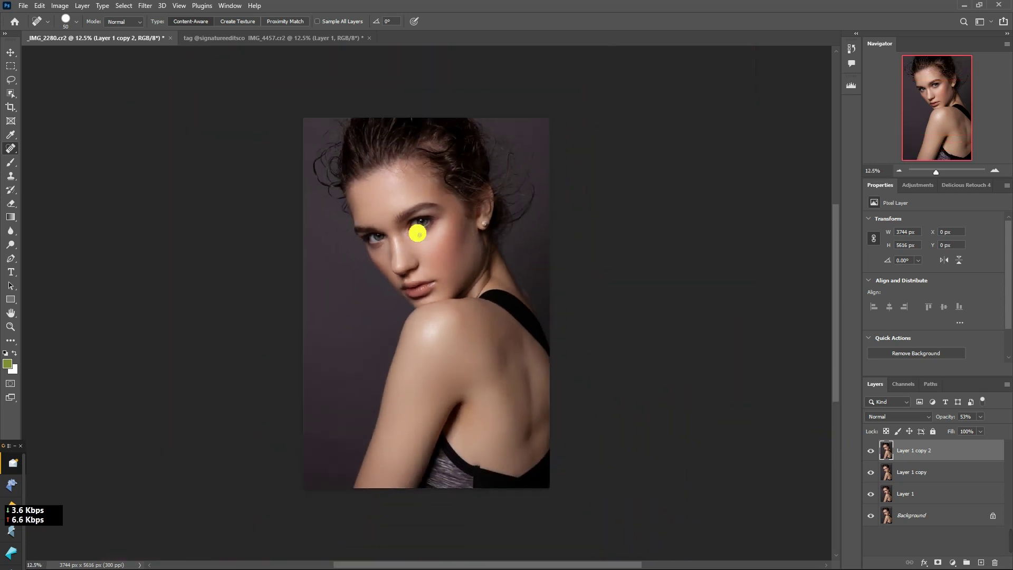